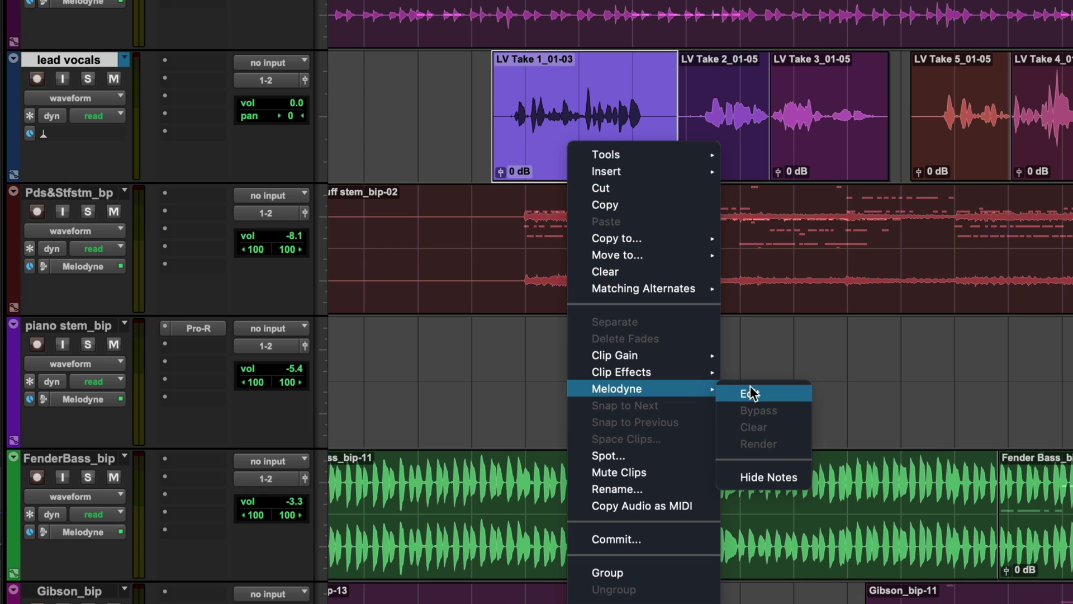
Step: Open the LV Take 1 clip with Melodyne > Edit and zoom out to show more bars
{"action": "left_click", "coordinate": [751, 393]}
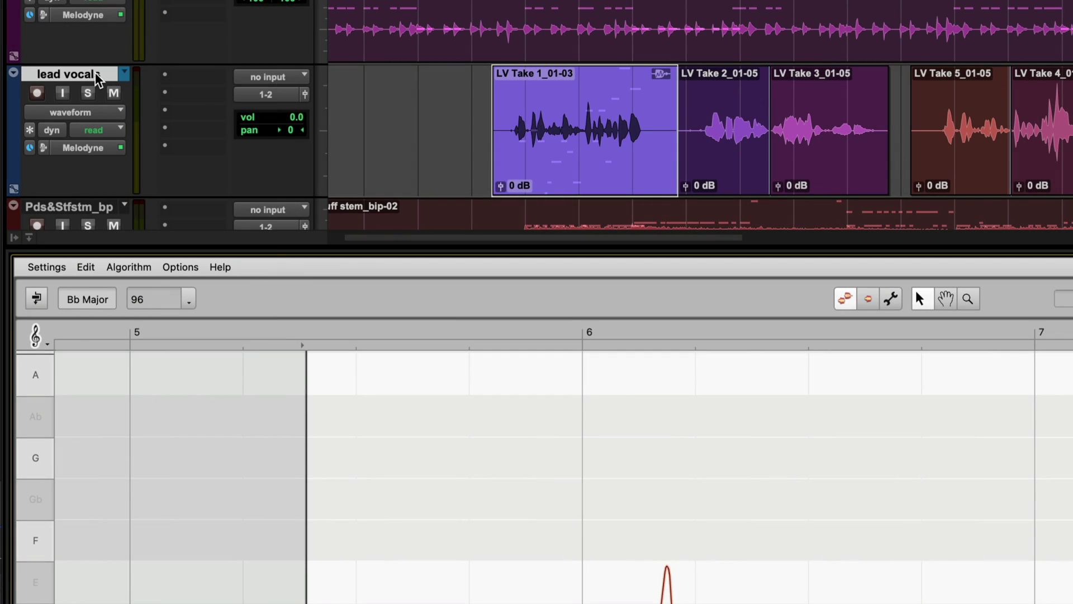
{"action": "right_click", "coordinate": [97, 79]}
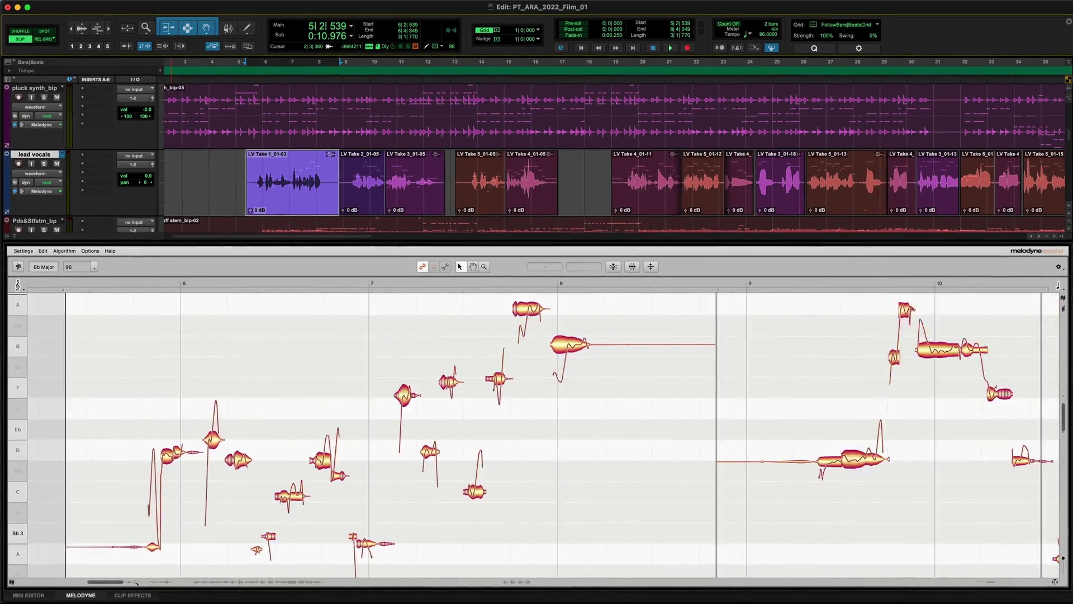
{"action": "left_click_drag", "start_coordinate": [137, 582], "coordinate": [276, 581]}
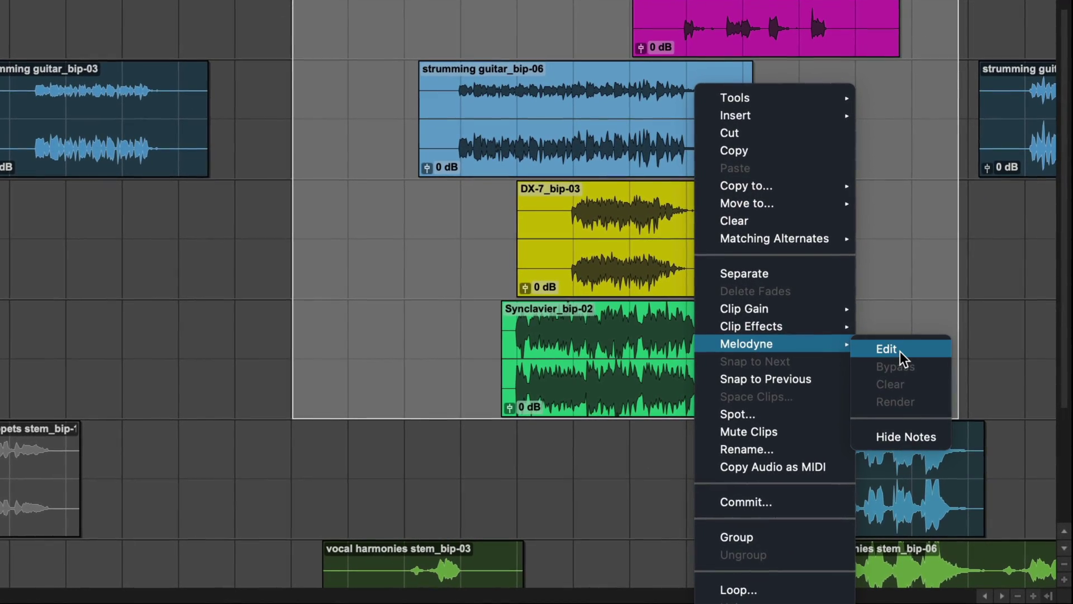
Step: Load the chosen clips into Melodyne and select vocal notes, including the F4 note and the last low note
{"action": "left_click", "coordinate": [887, 349]}
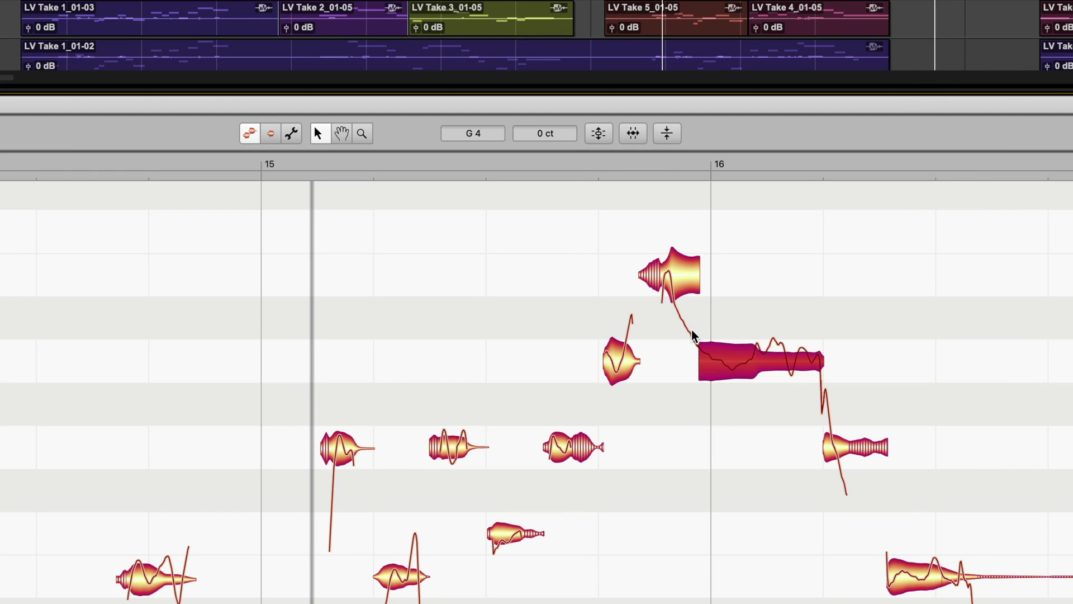
{"action": "left_click", "coordinate": [679, 290]}
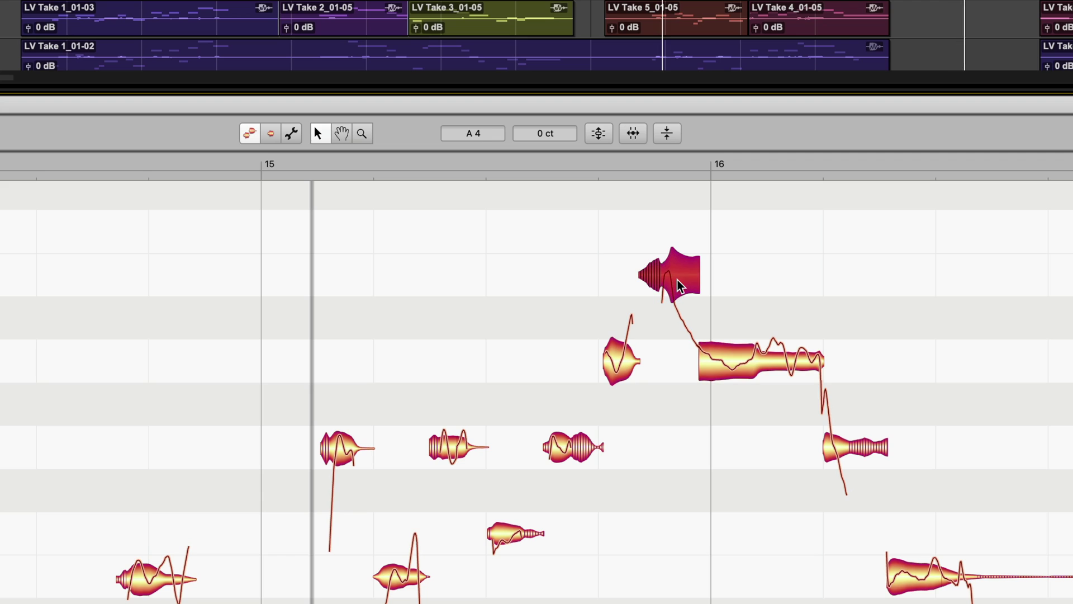
{"action": "left_click", "coordinate": [621, 361]}
{"action": "left_click", "coordinate": [564, 455]}
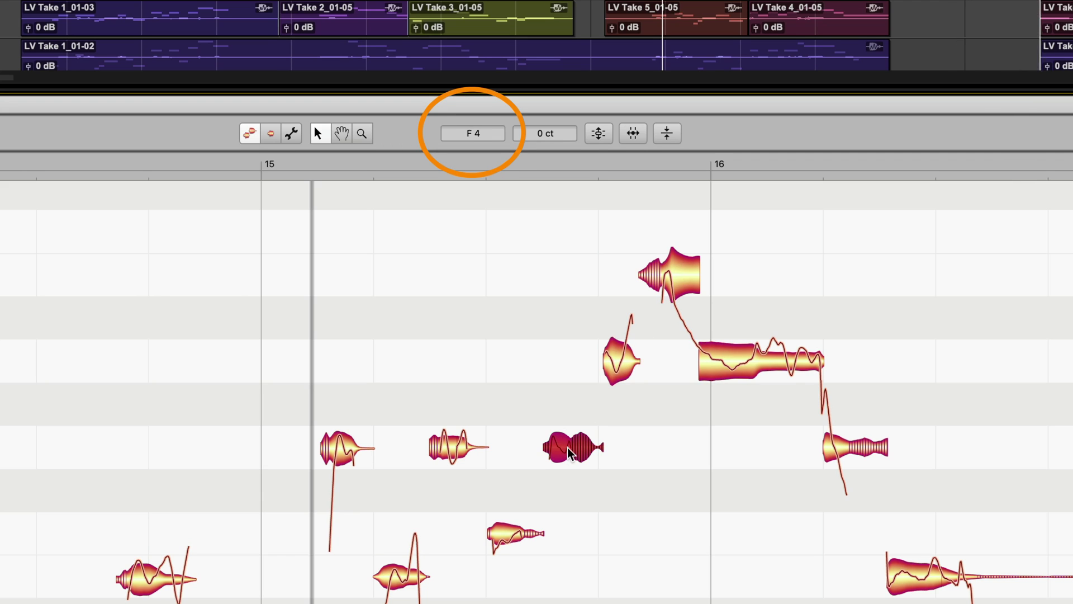
{"action": "left_click", "coordinate": [409, 587]}
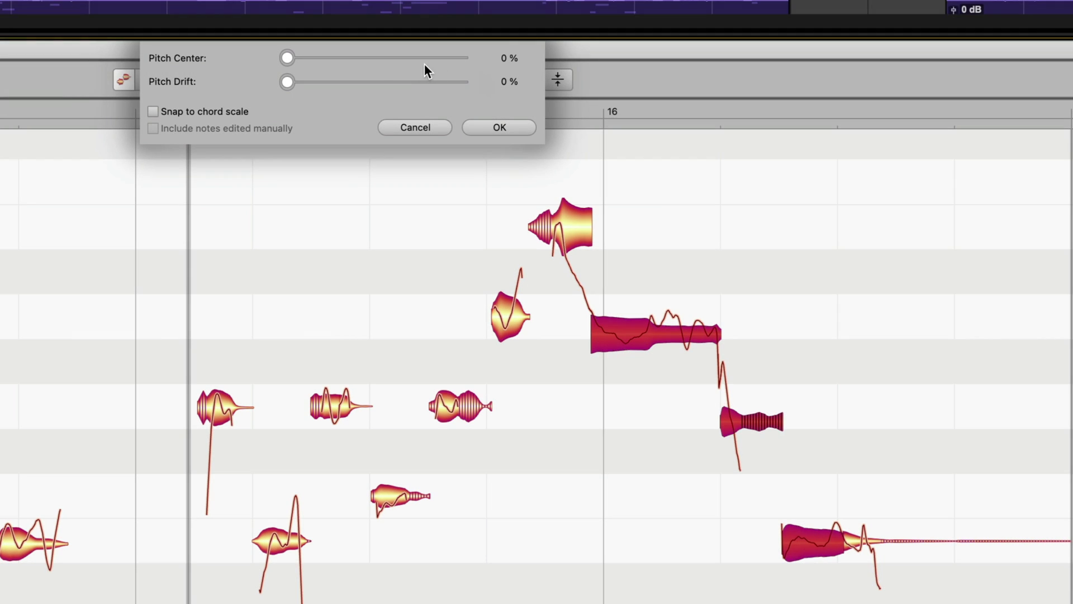
Step: Set Pitch Center to 100%, raise 'Make quiet notes louder', and delay the last note's start slightly
{"action": "left_click_drag", "start_coordinate": [287, 58], "coordinate": [460, 57]}
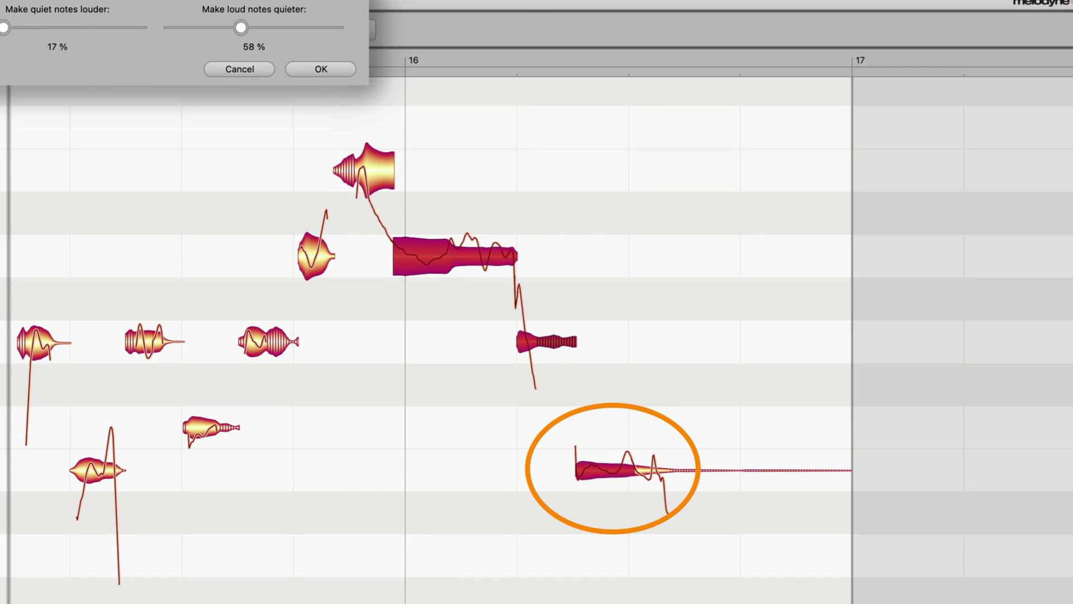
{"action": "left_click_drag", "start_coordinate": [86, 29], "coordinate": [134, 29]}
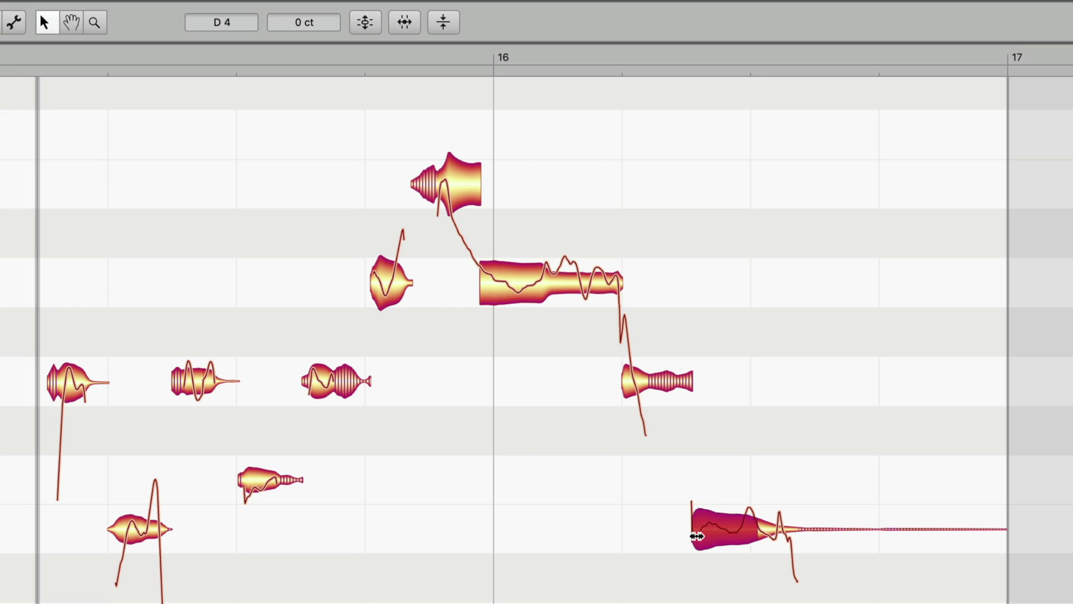
{"action": "left_click_drag", "start_coordinate": [713, 535], "coordinate": [724, 536]}
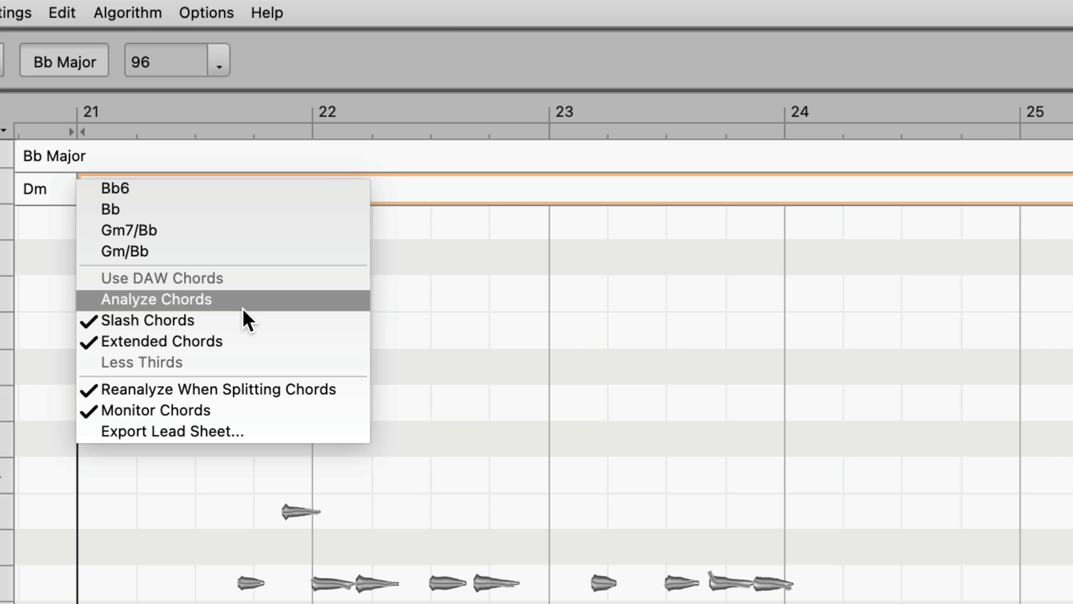
Step: Run Analyze Chords and change the bar 24 chord to E7b5/D
{"action": "left_click", "coordinate": [246, 318]}
{"action": "right_click", "coordinate": [844, 188]}
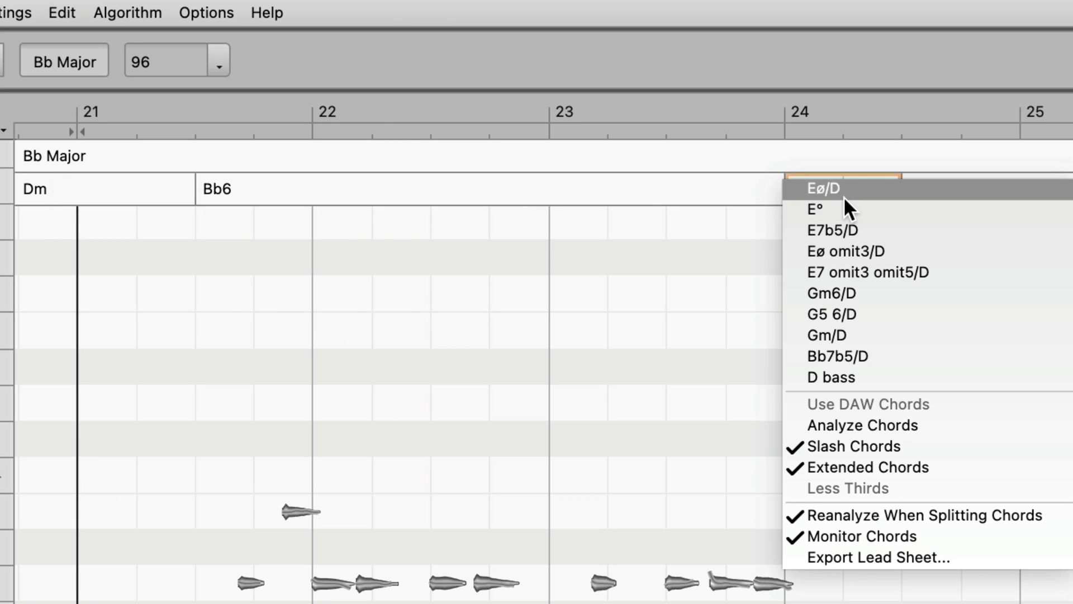
{"action": "left_click", "coordinate": [844, 239]}
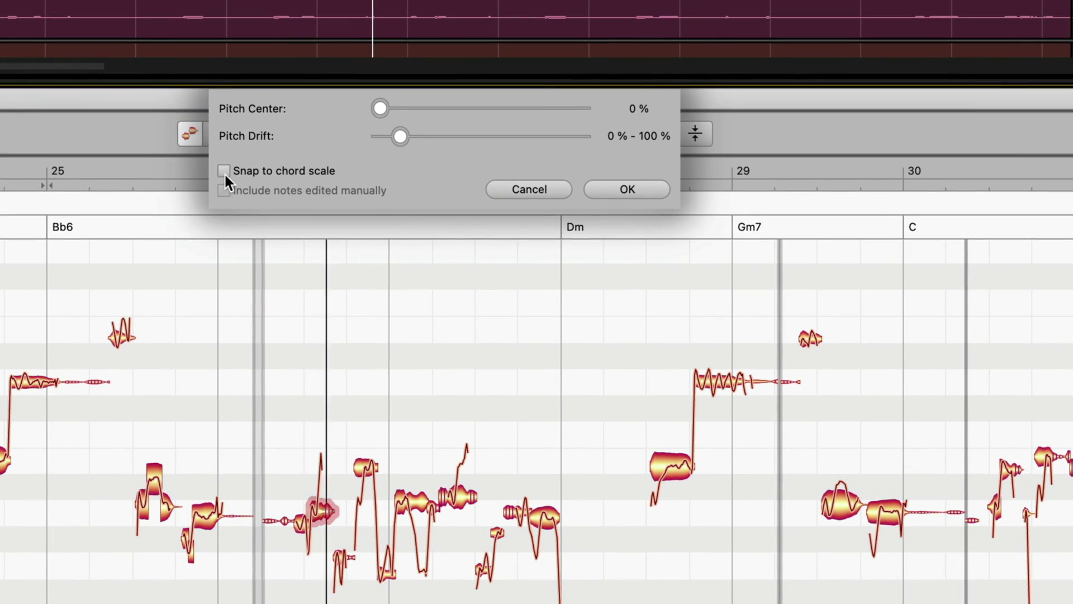
Step: Apply Pitch Correction with Snap to chord scale and a higher Pitch Center, then select a vocal note
{"action": "left_click", "coordinate": [377, 254]}
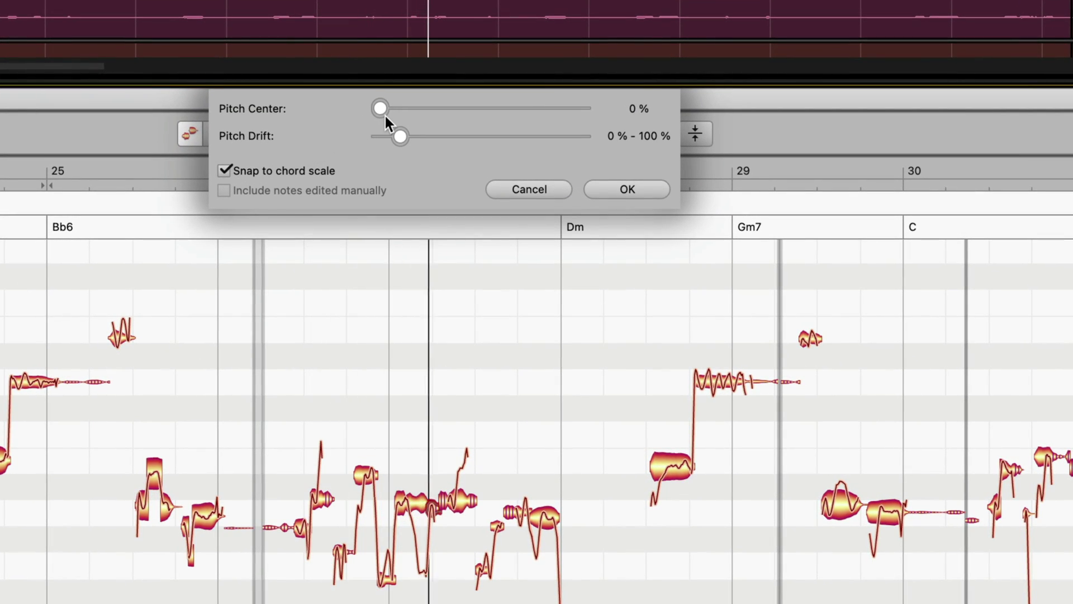
{"action": "left_click_drag", "start_coordinate": [380, 108], "coordinate": [550, 108]}
{"action": "left_click", "coordinate": [627, 189]}
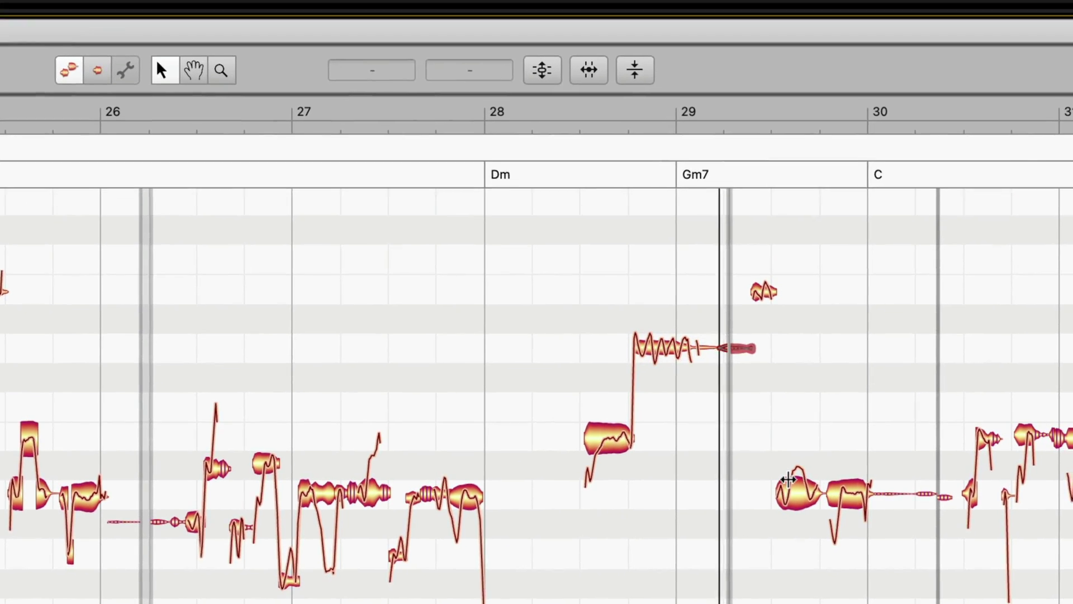
{"action": "left_click", "coordinate": [820, 496]}
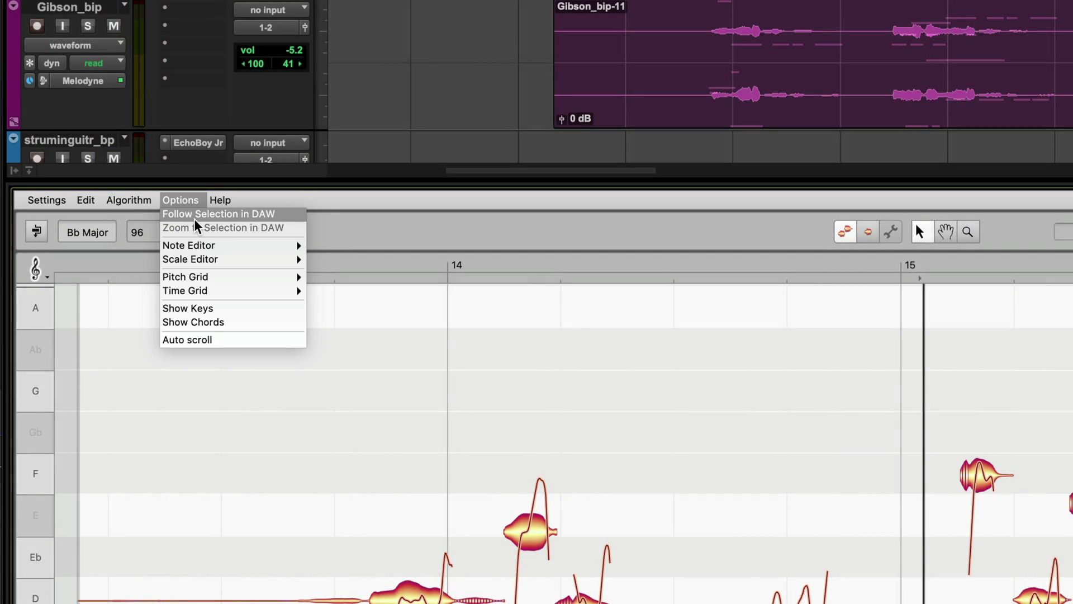
Step: Enable Follow Selection in DAW and view notes of LV Take 3_01-05, 3_01-12, Gibson_bip-11 and LV Take 4_01-05
{"action": "left_click", "coordinate": [194, 214]}
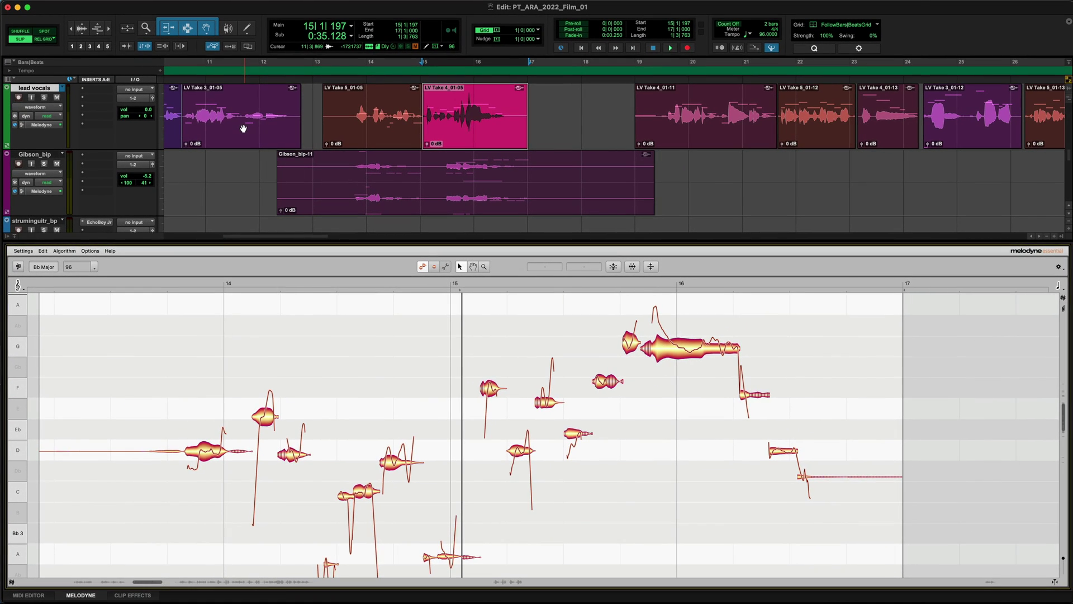
{"action": "left_click", "coordinate": [244, 128]}
{"action": "left_click", "coordinate": [948, 134]}
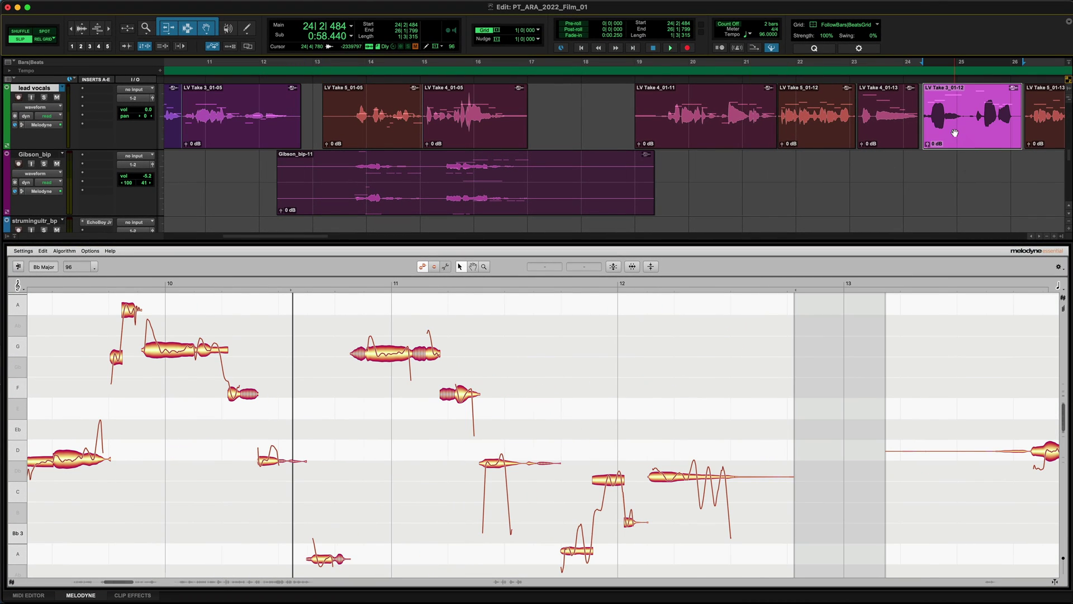
{"action": "left_click", "coordinate": [466, 192]}
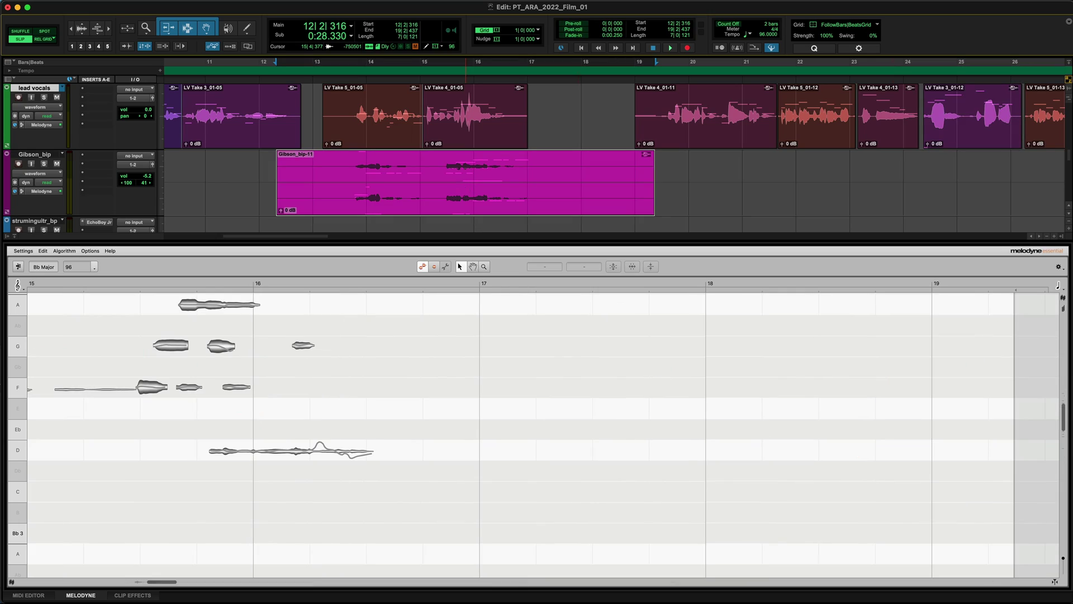
{"action": "left_click", "coordinate": [477, 135]}
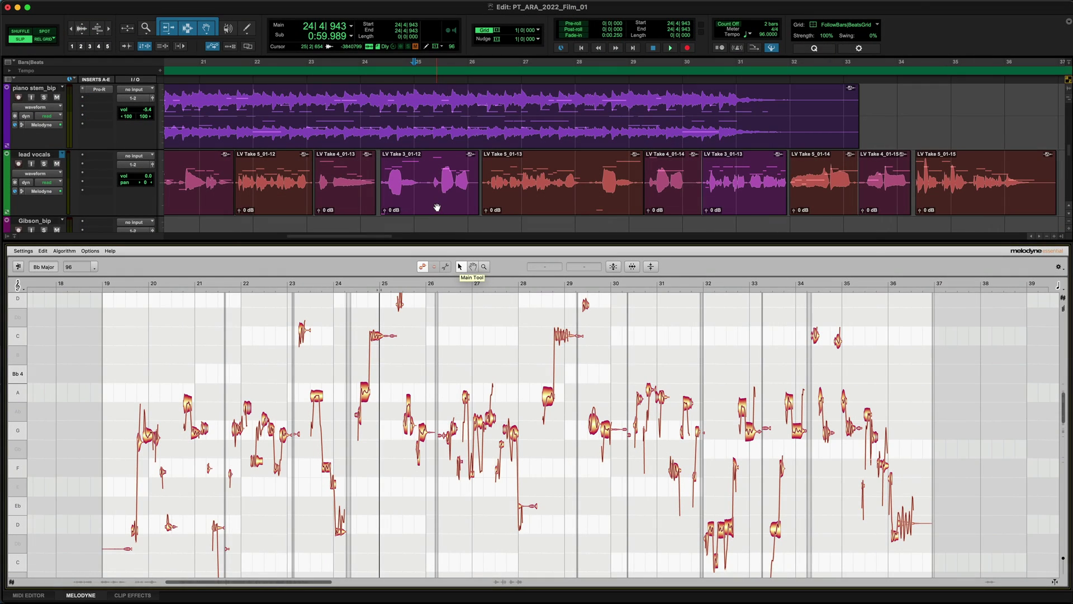
Step: Select LV Take 3_01-12 and zoom both the Pro Tools timeline and Melodyne editor onto it
{"action": "left_click", "coordinate": [436, 208]}
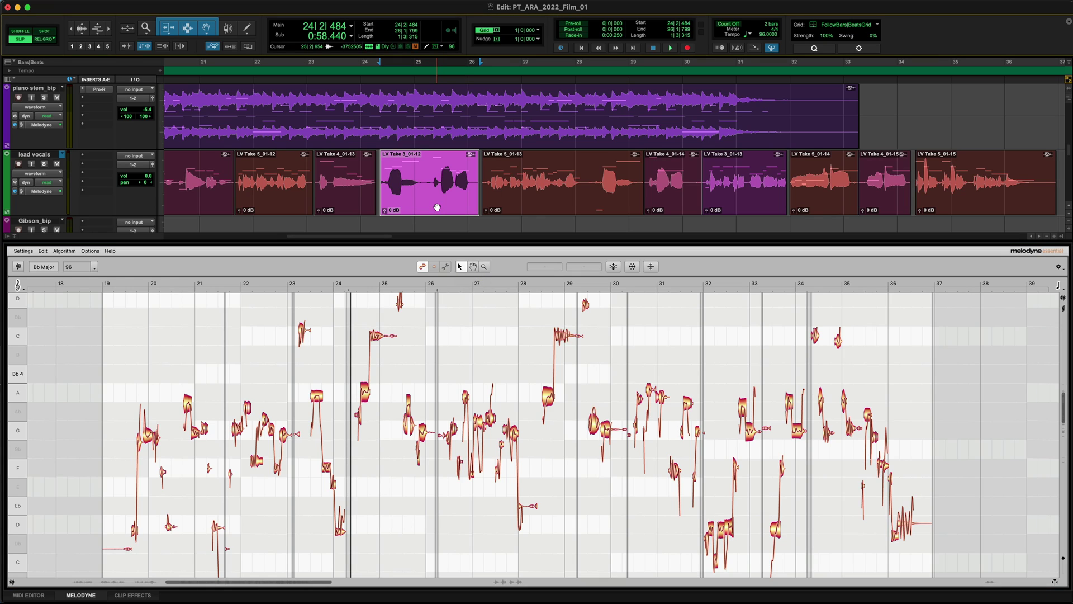
{"action": "key", "text": "e"}
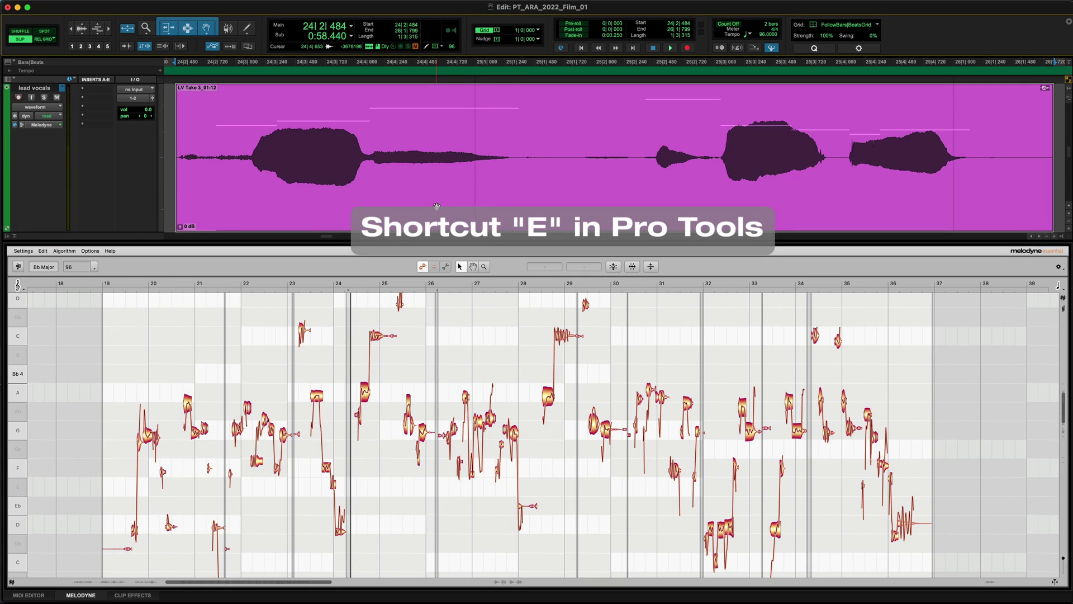
{"action": "double_click", "coordinate": [249, 584], "text": "alt"}
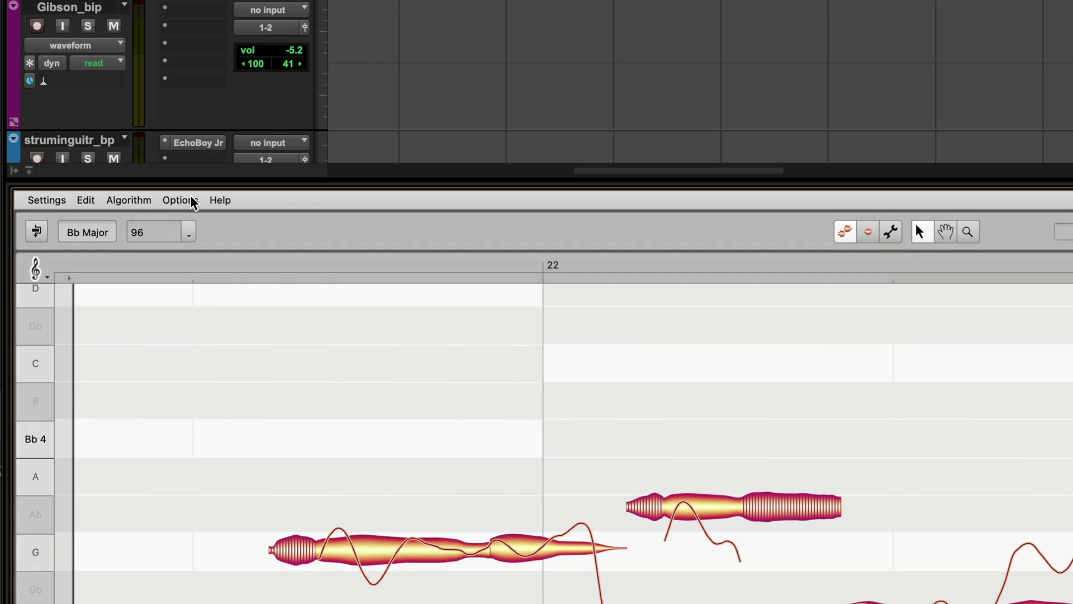
Step: Enable Zoom to Selection in DAW in Melodyne's Options and select a single vocal clip
{"action": "left_click", "coordinate": [193, 201]}
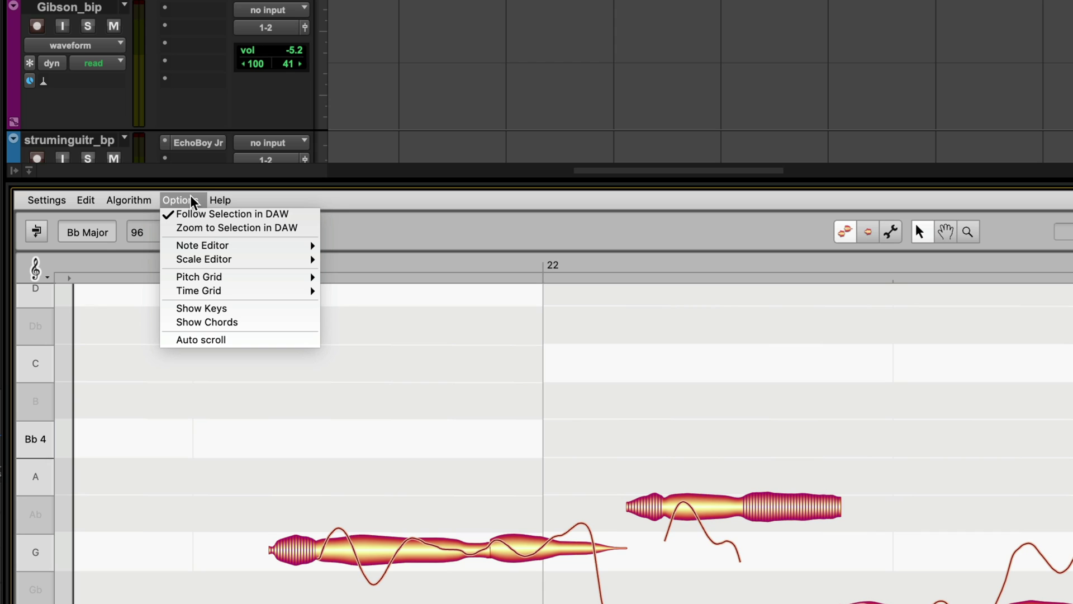
{"action": "left_click", "coordinate": [208, 229]}
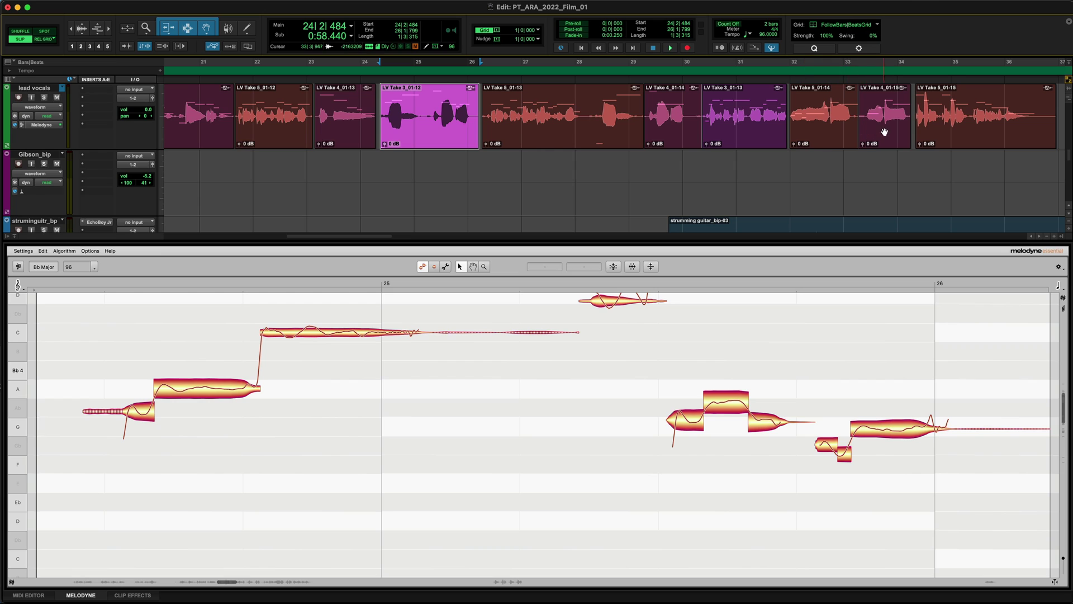
{"action": "left_click", "coordinate": [885, 132]}
Step: Extend the selection across several vocal clips, then trim LV Take 5_01-13's left edge
{"action": "left_click", "coordinate": [670, 133], "text": "shift"}
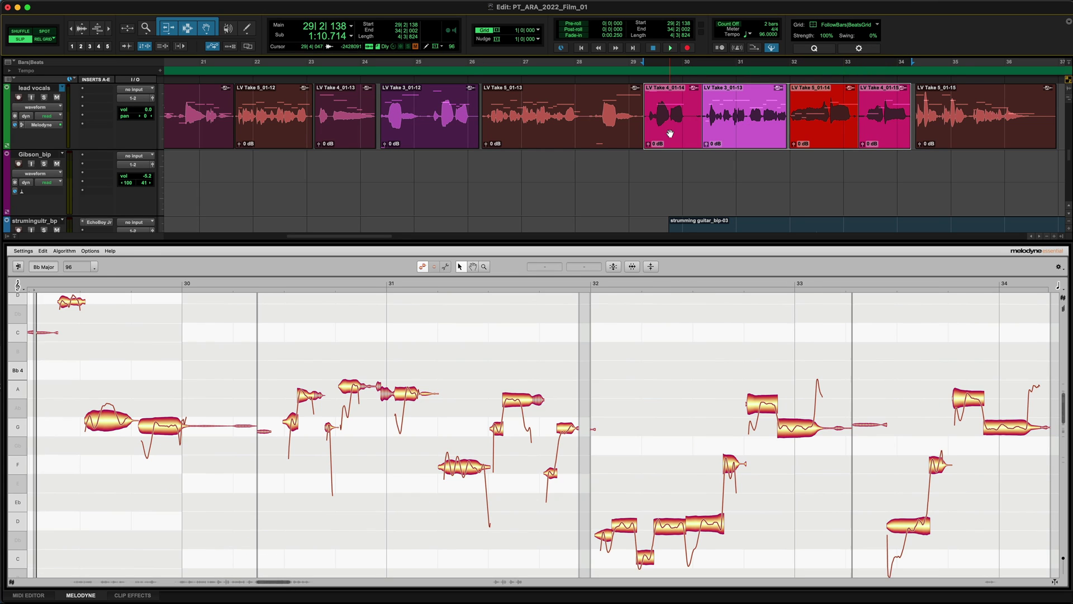
{"action": "left_click", "coordinate": [536, 125]}
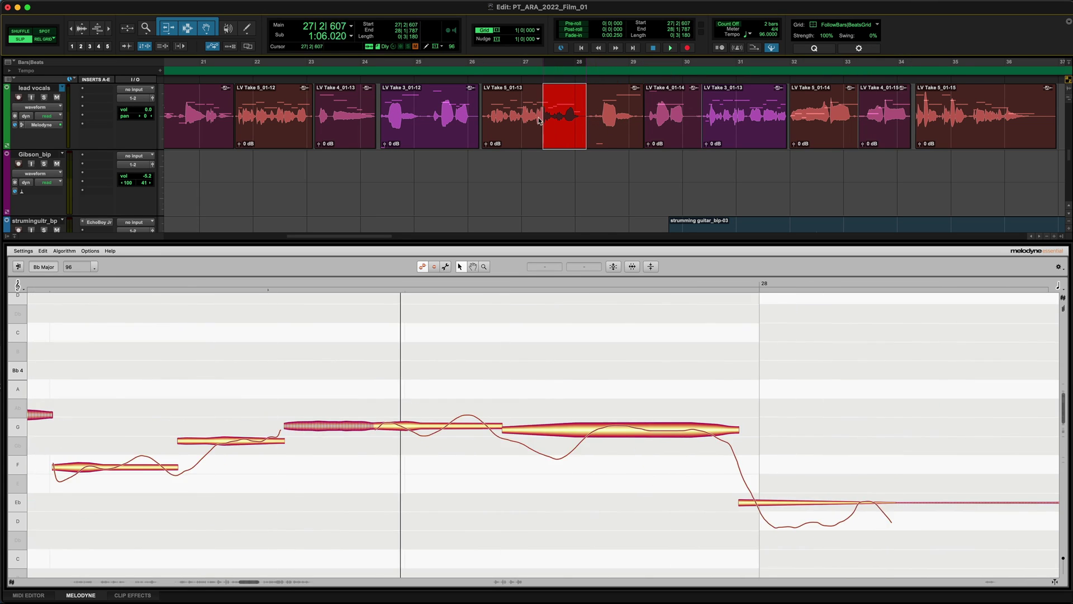
{"action": "left_click_drag", "start_coordinate": [487, 133], "coordinate": [520, 133]}
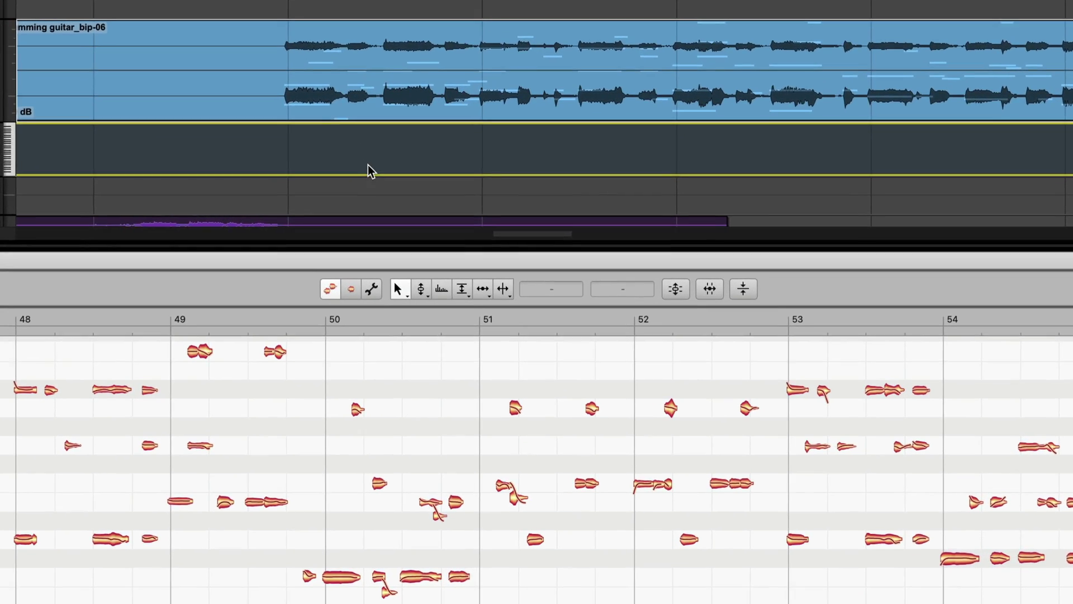
Step: Drag the strumming guitar clip onto the Synclavier V track and confirm the Audio To MIDI conversion
{"action": "left_click_drag", "start_coordinate": [443, 148], "coordinate": [443, 175]}
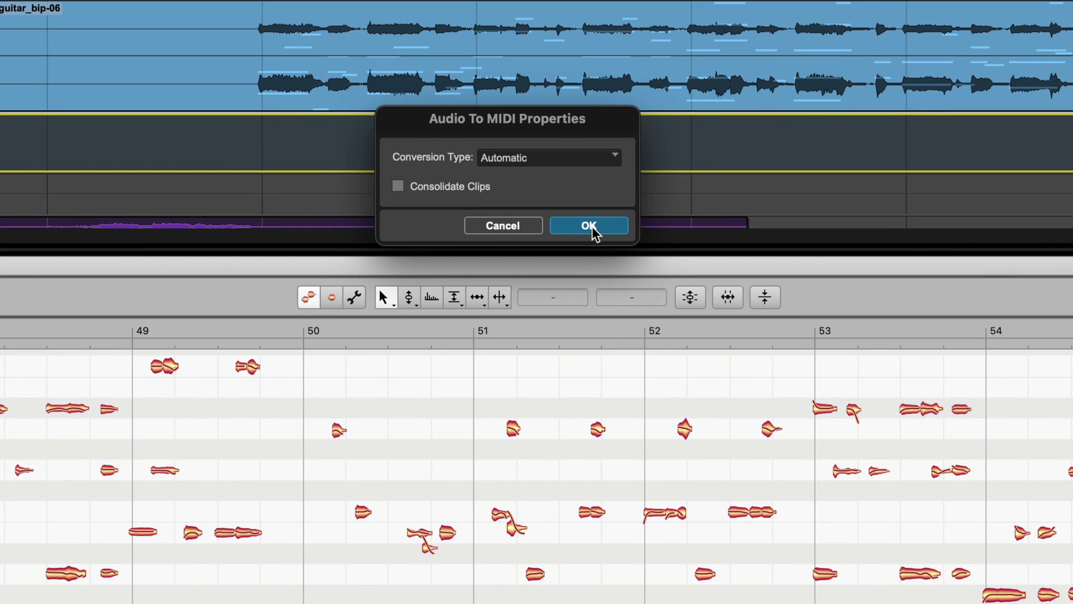
{"action": "left_click", "coordinate": [590, 226]}
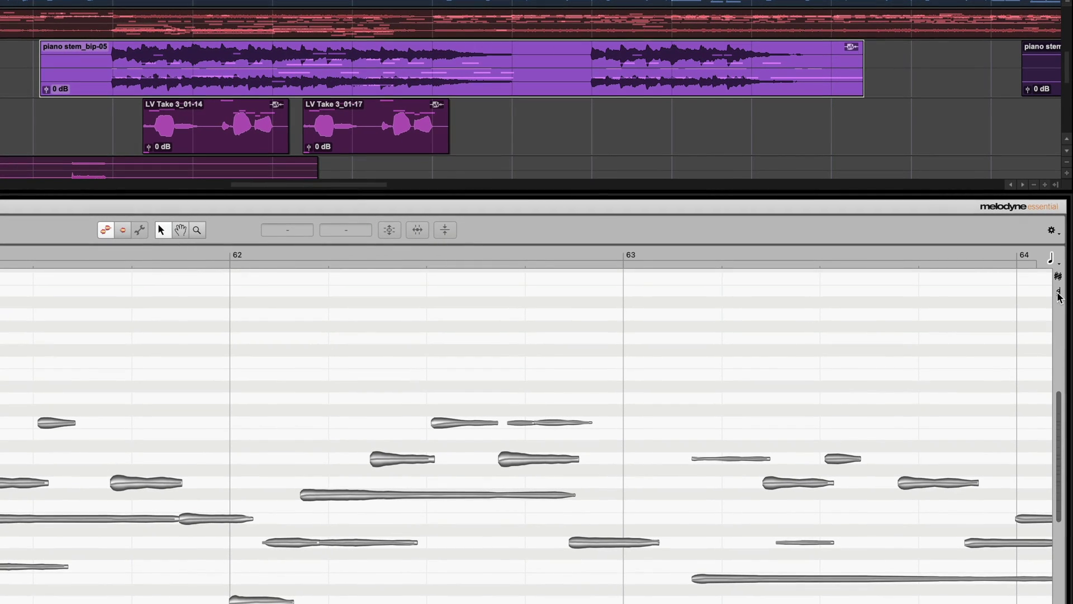
Step: Show the chord track, set pitch snapping to Chord, and raise the note before bar 64 to A4
{"action": "left_click", "coordinate": [1059, 292]}
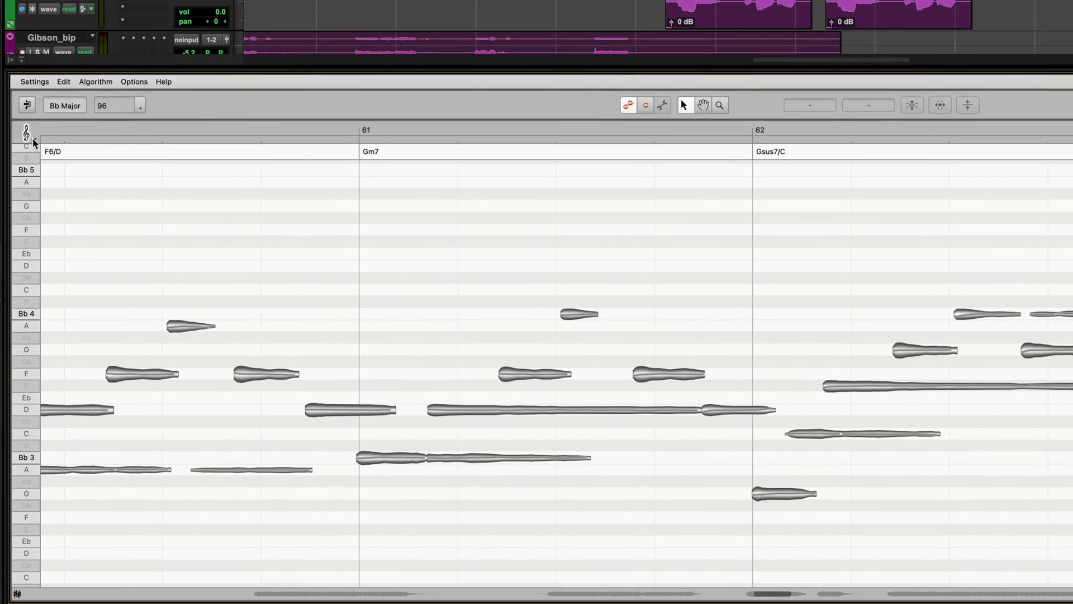
{"action": "left_click", "coordinate": [32, 139]}
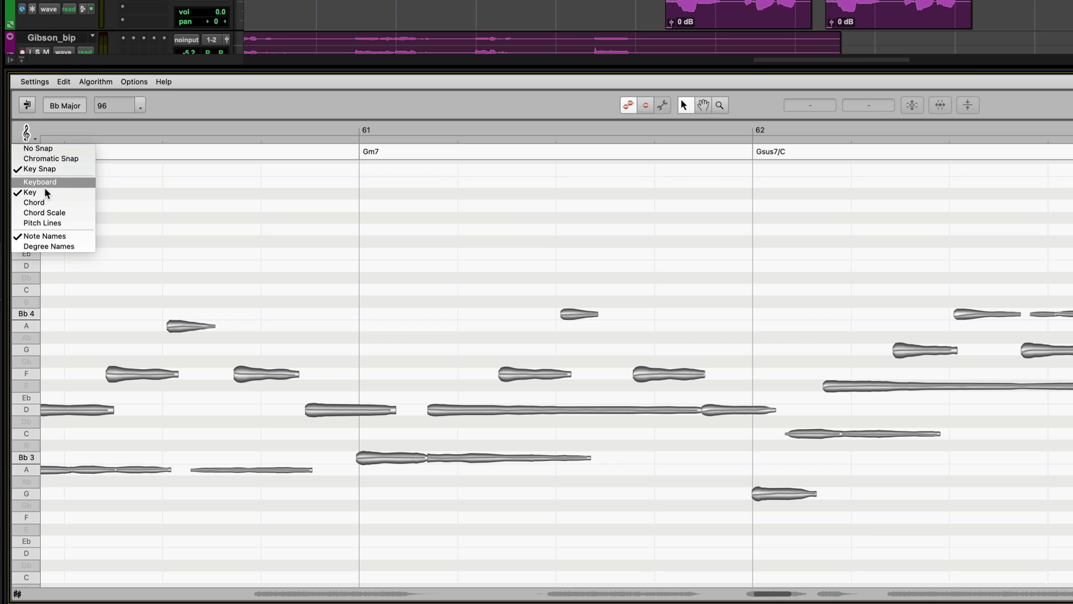
{"action": "left_click", "coordinate": [37, 203]}
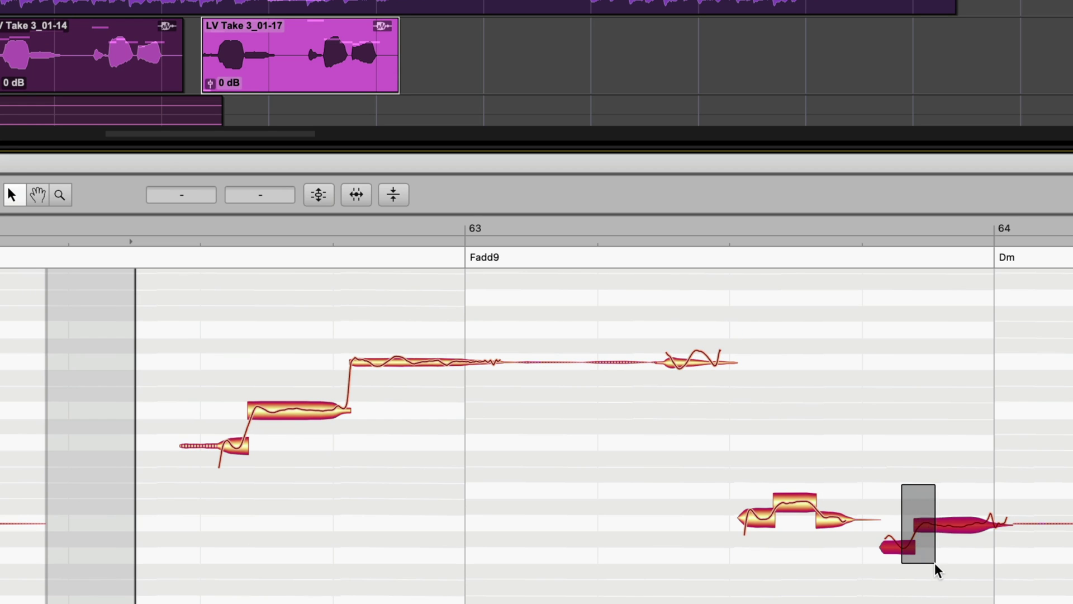
{"action": "left_click_drag", "start_coordinate": [954, 509], "coordinate": [954, 493]}
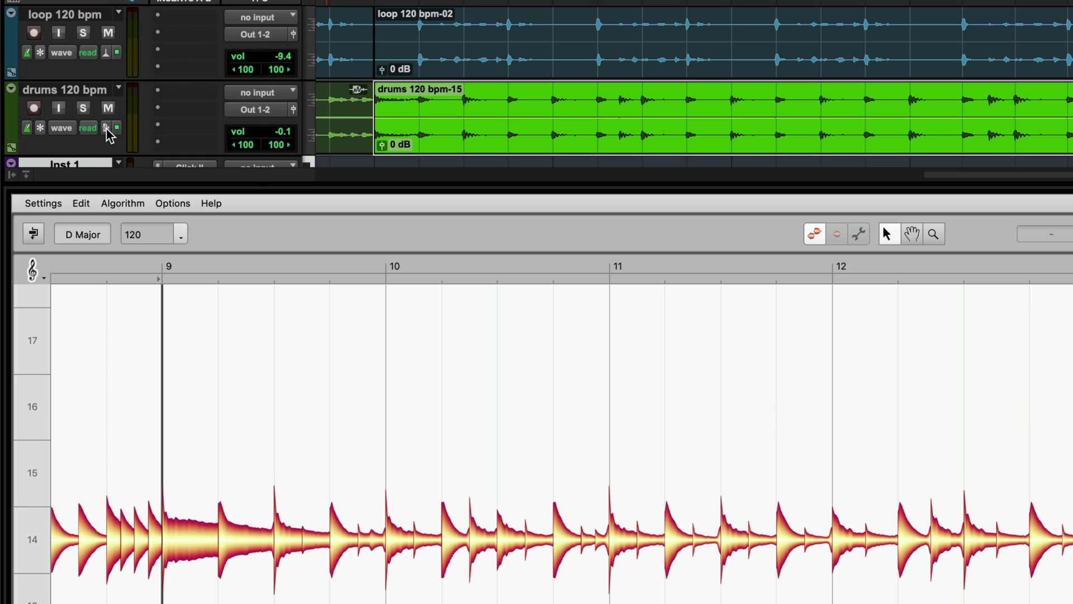
Step: Set the drums track's Elastic Audio to Melodyne and lower one tempo section to 73.5 BPM
{"action": "left_click", "coordinate": [108, 130]}
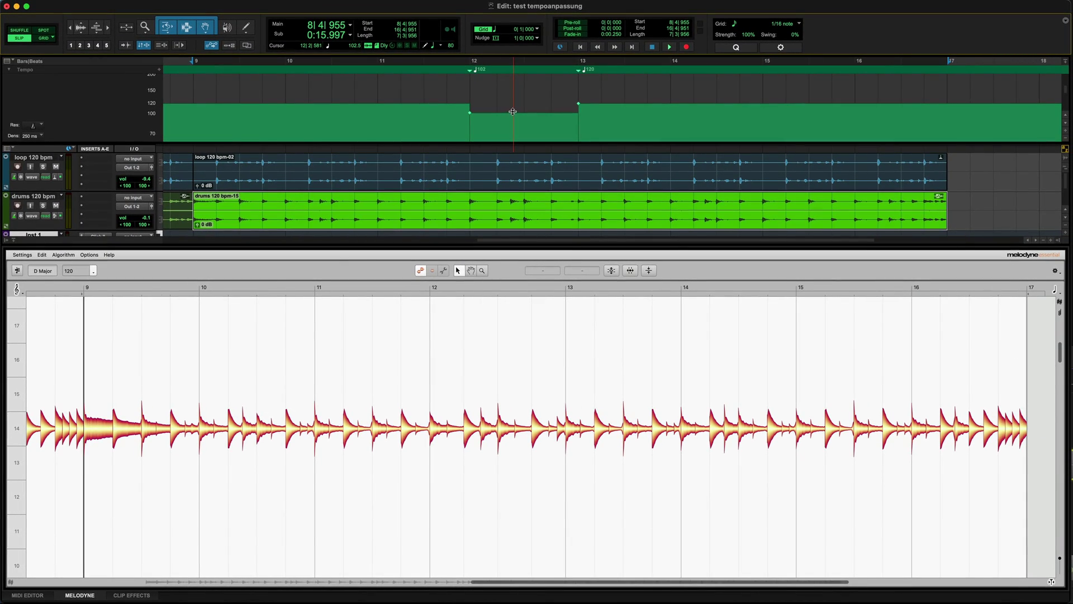
{"action": "mouse_move", "coordinate": [512, 111]}
{"action": "left_mouse_down"}
{"action": "mouse_move", "coordinate": [514, 133]}
{"action": "mouse_move", "coordinate": [513, 85]}
{"action": "mouse_move", "coordinate": [515, 111]}
{"action": "left_mouse_up"}
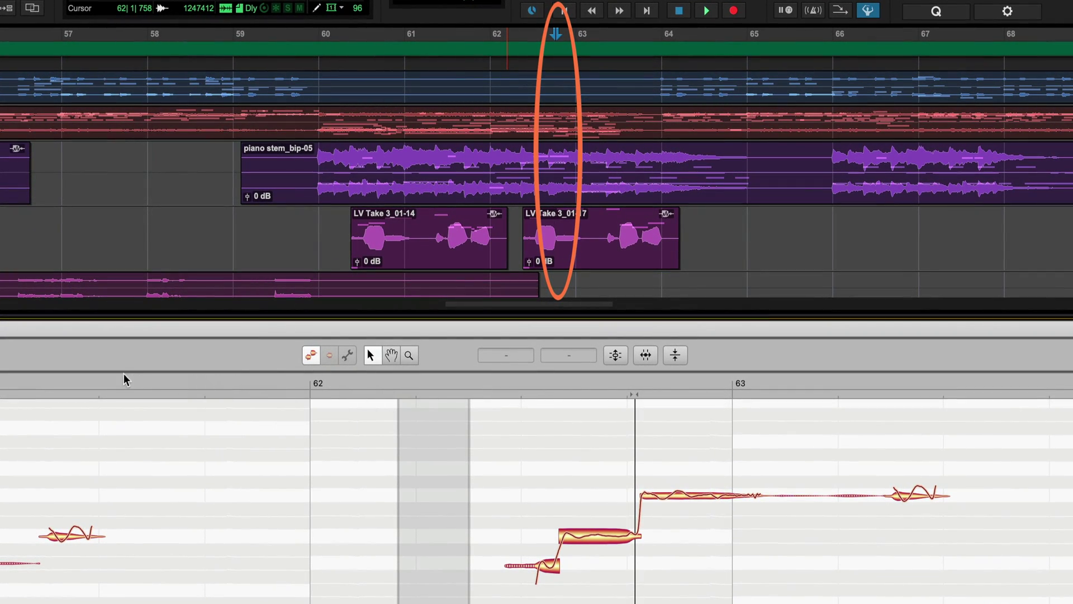
Step: Place the playhead near bar 61, end the playback range near bar 63, and play from bar 61
{"action": "left_click", "coordinate": [113, 388]}
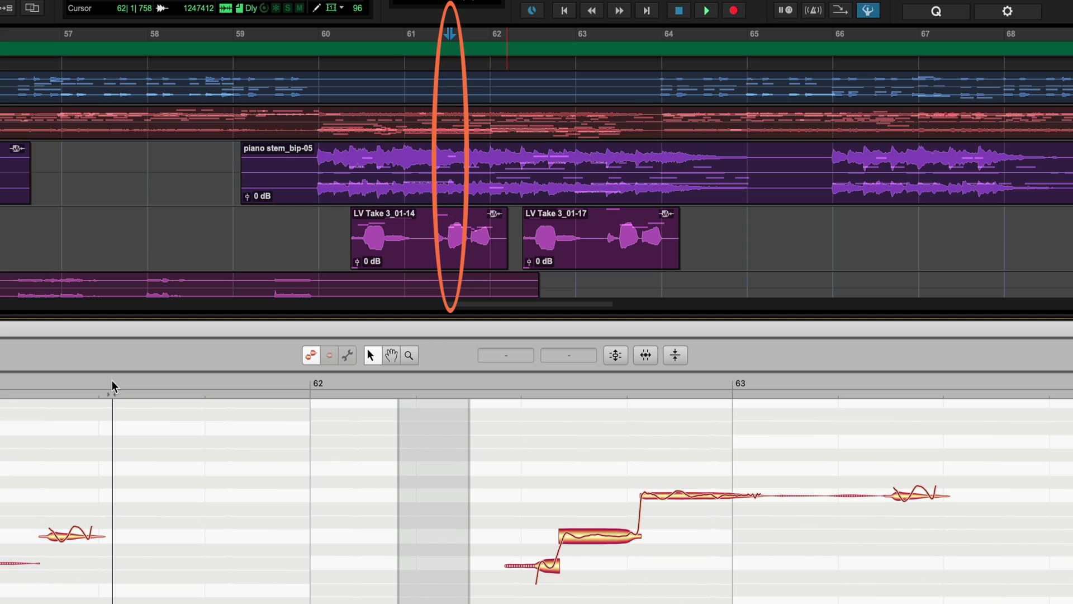
{"action": "left_click_drag", "start_coordinate": [112, 388], "coordinate": [47, 399]}
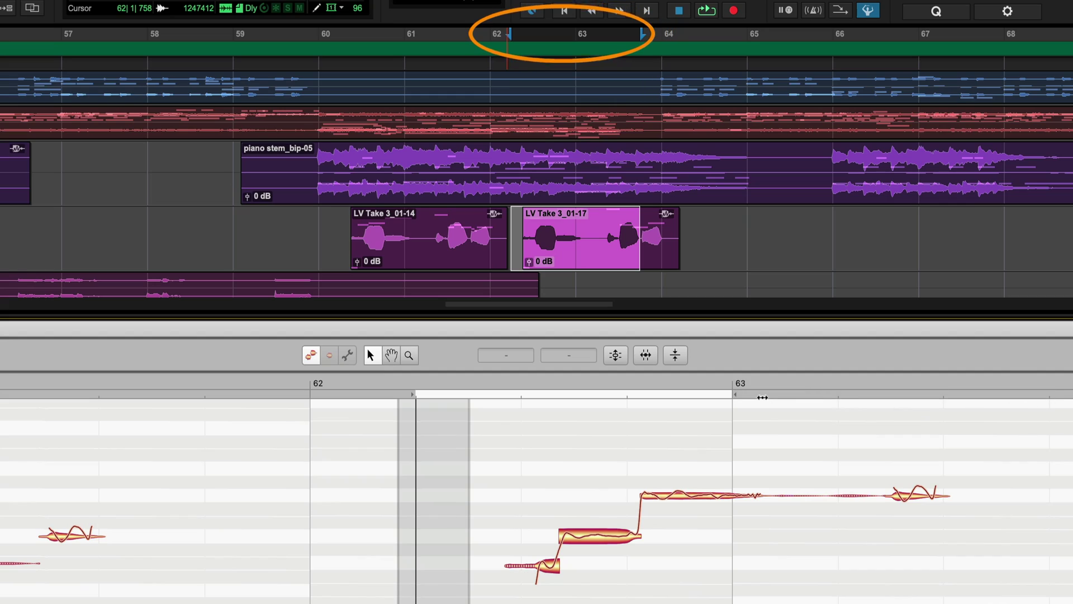
{"action": "left_click_drag", "start_coordinate": [970, 405], "coordinate": [771, 402]}
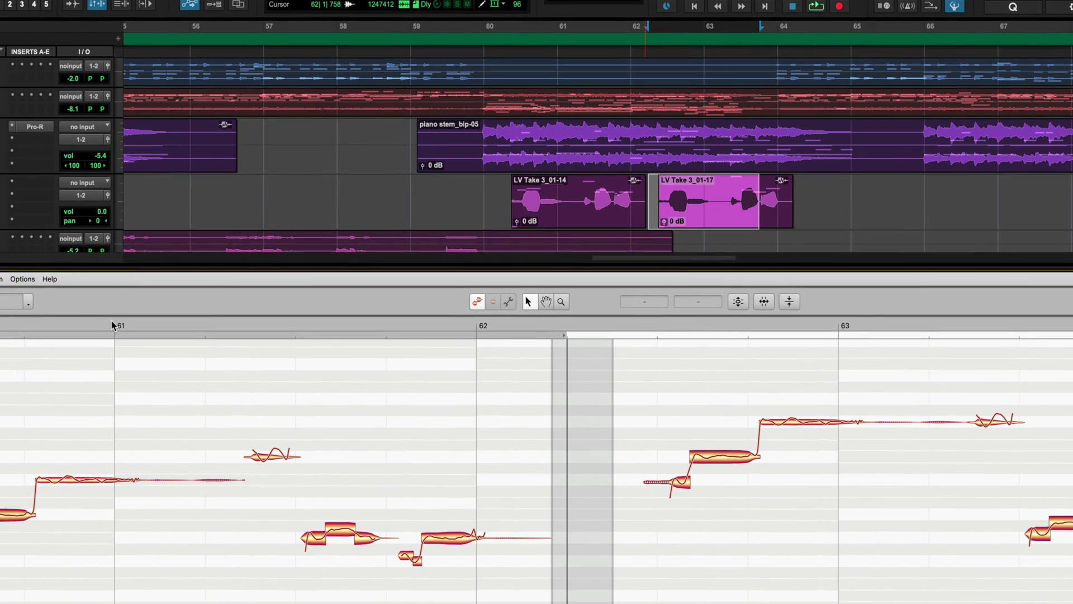
{"action": "double_click", "coordinate": [114, 326]}
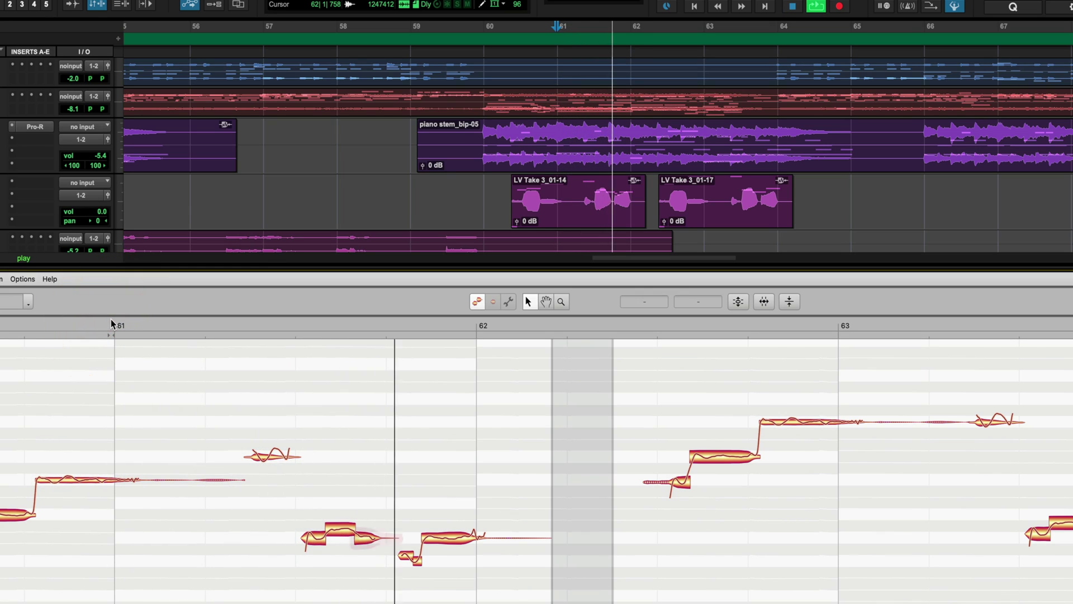
{"action": "double_click", "coordinate": [288, 515]}
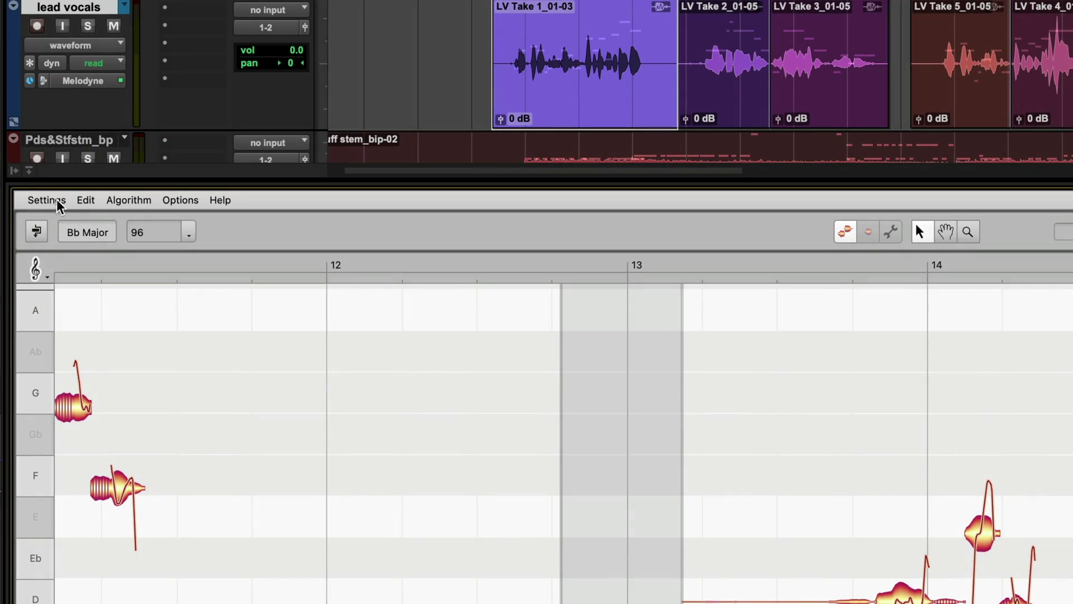
Step: In Melodyne's Shortcuts preferences, pick the edited Pro Tools preset, search 'zoom', and select Zoom In Horizontally
{"action": "left_click", "coordinate": [61, 214]}
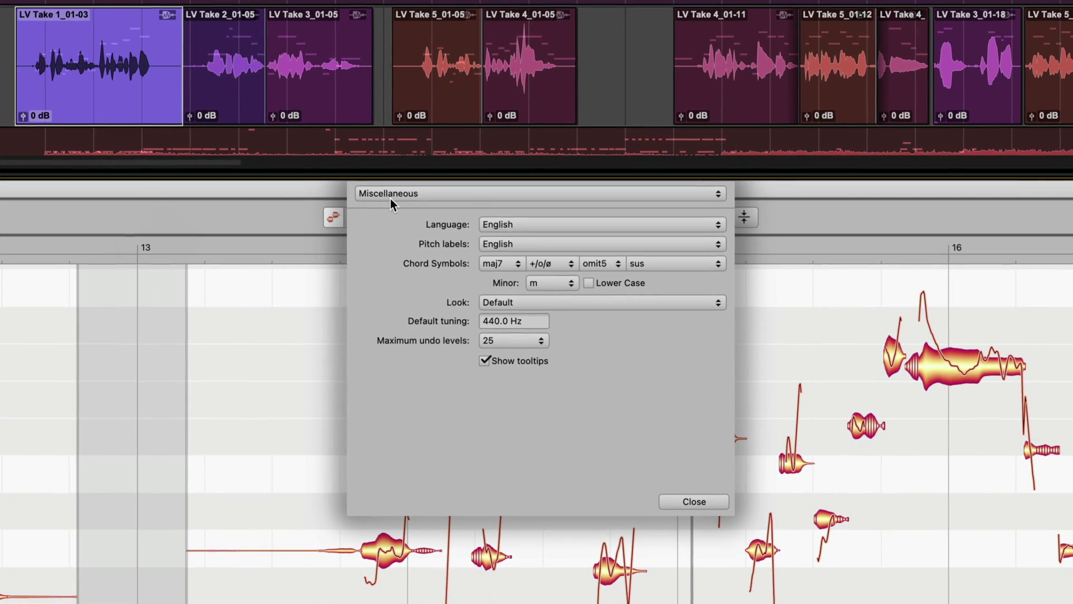
{"action": "left_click", "coordinate": [390, 199]}
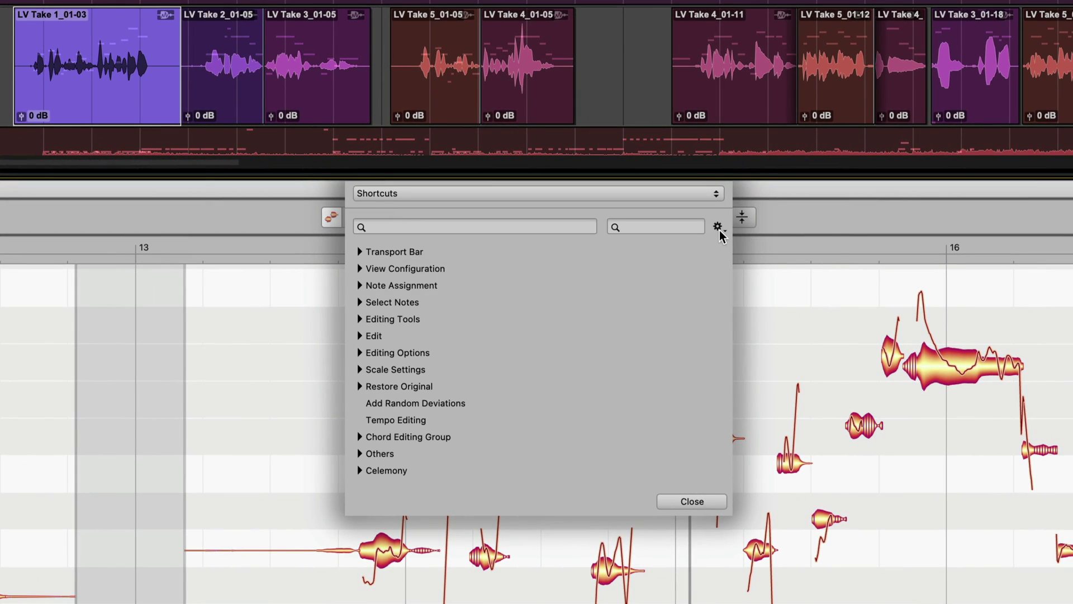
{"action": "left_click", "coordinate": [719, 228]}
{"action": "left_click", "coordinate": [728, 245]}
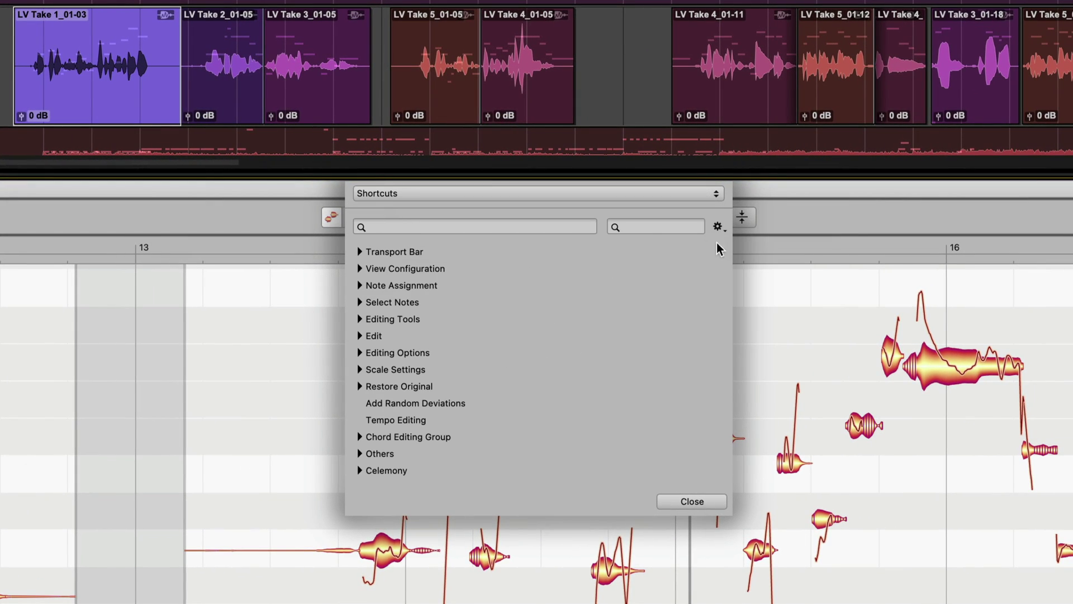
{"action": "left_click", "coordinate": [583, 230]}
{"action": "type", "text": "zoom"}
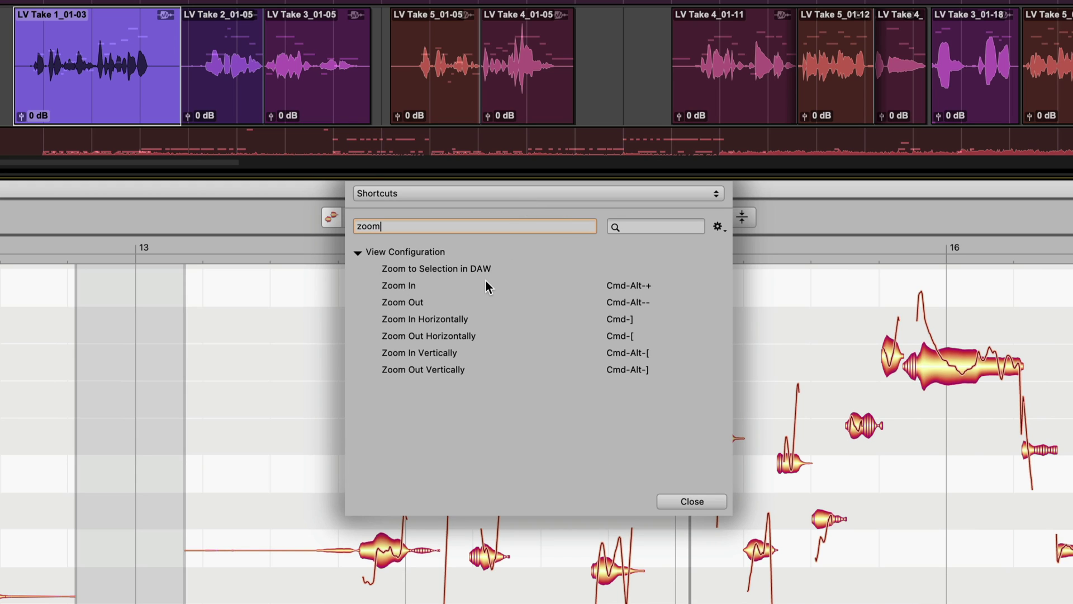
{"action": "left_click", "coordinate": [451, 320]}
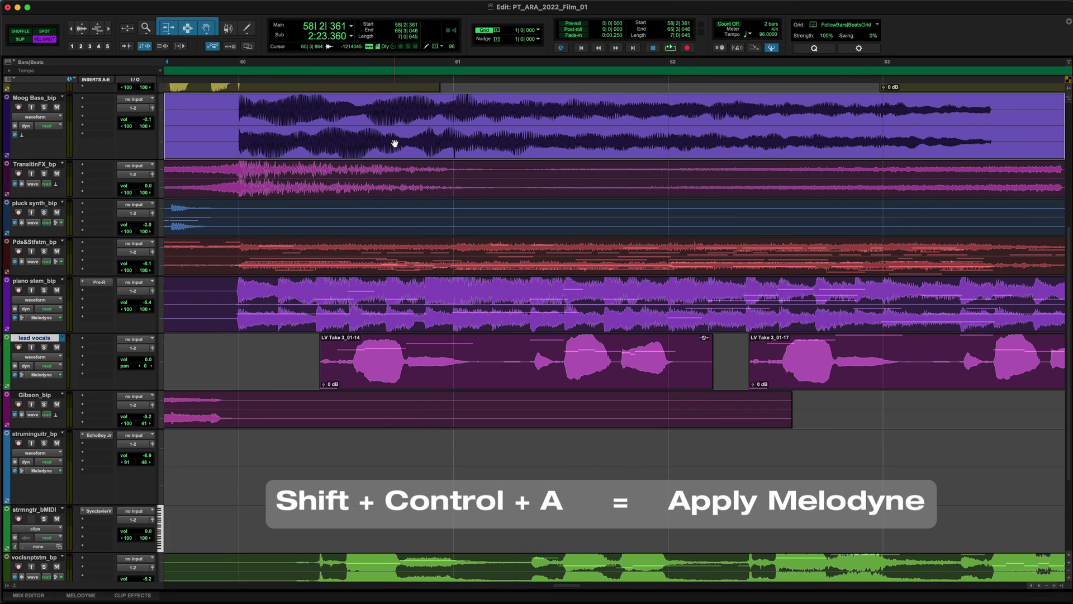
Step: Apply Melodyne to the Moog Bass clip, then reopen and maximize the note editor
{"action": "key", "text": "ctrl+shift+a"}
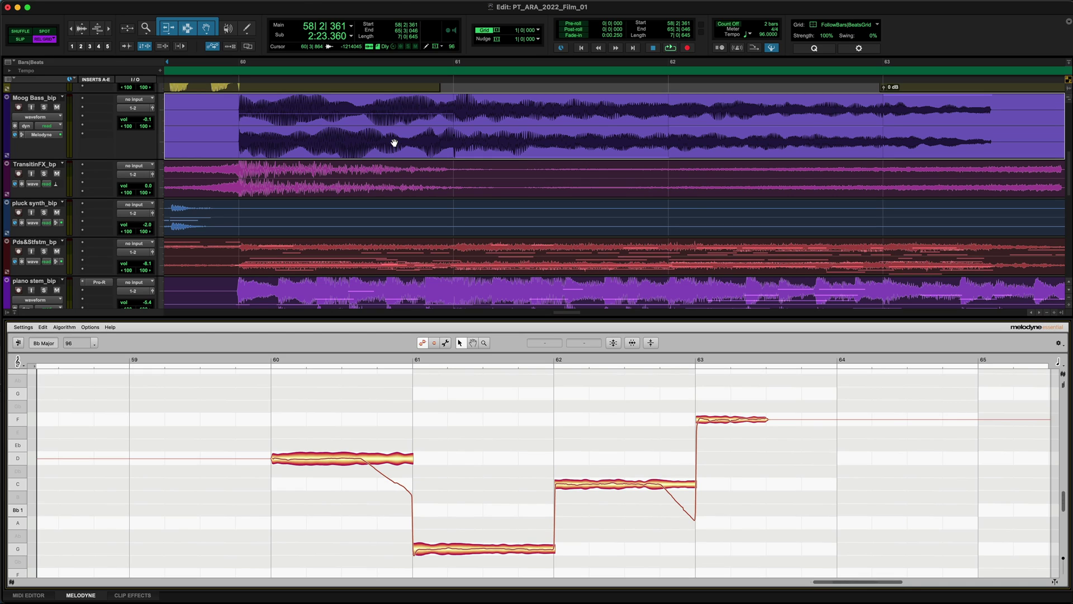
{"action": "key", "text": "alt+8"}
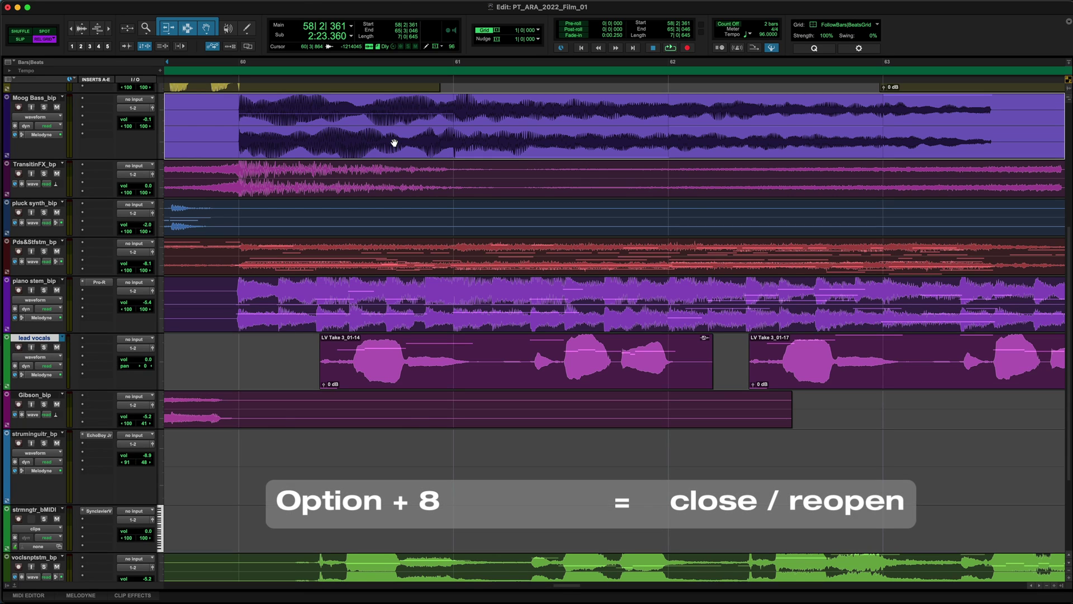
{"action": "key", "text": "alt+8"}
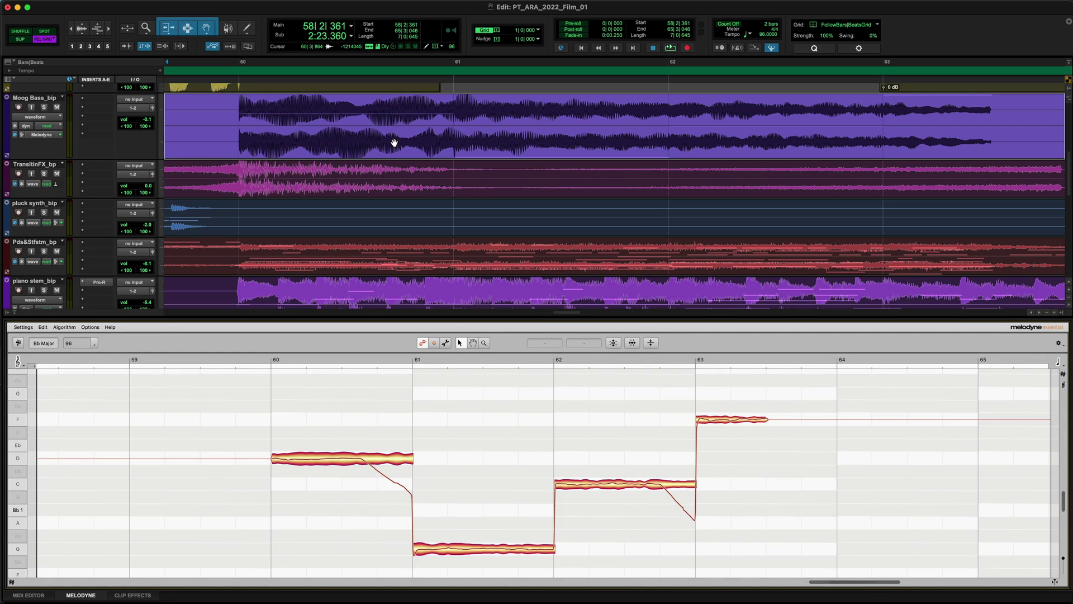
{"action": "key", "text": "ctrl+alt+8"}
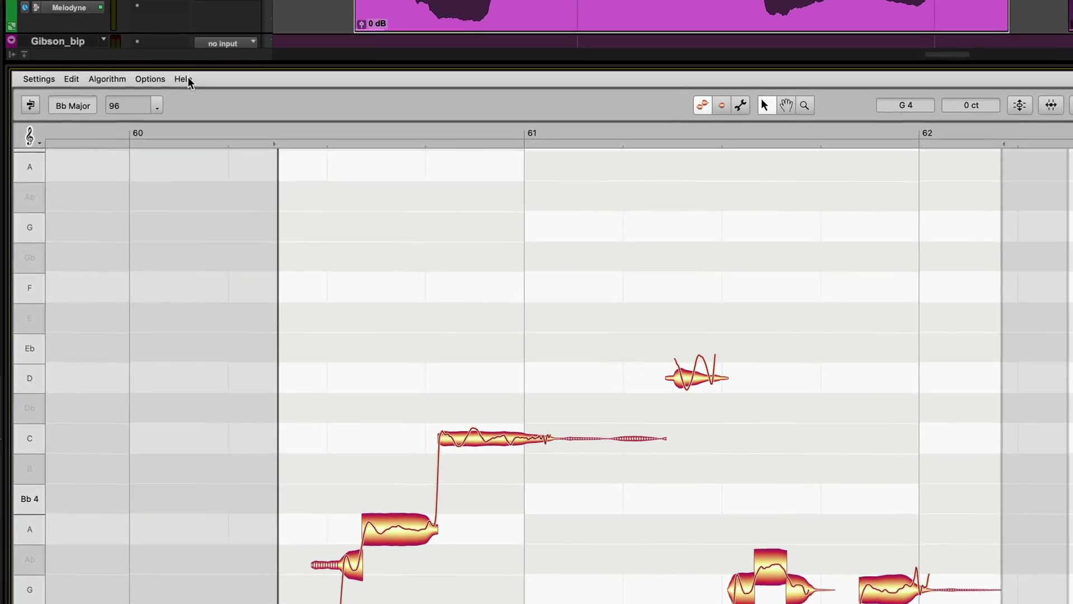
Step: Open the online Celemony Help Center from Melodyne's Help menu
{"action": "left_click", "coordinate": [203, 58]}
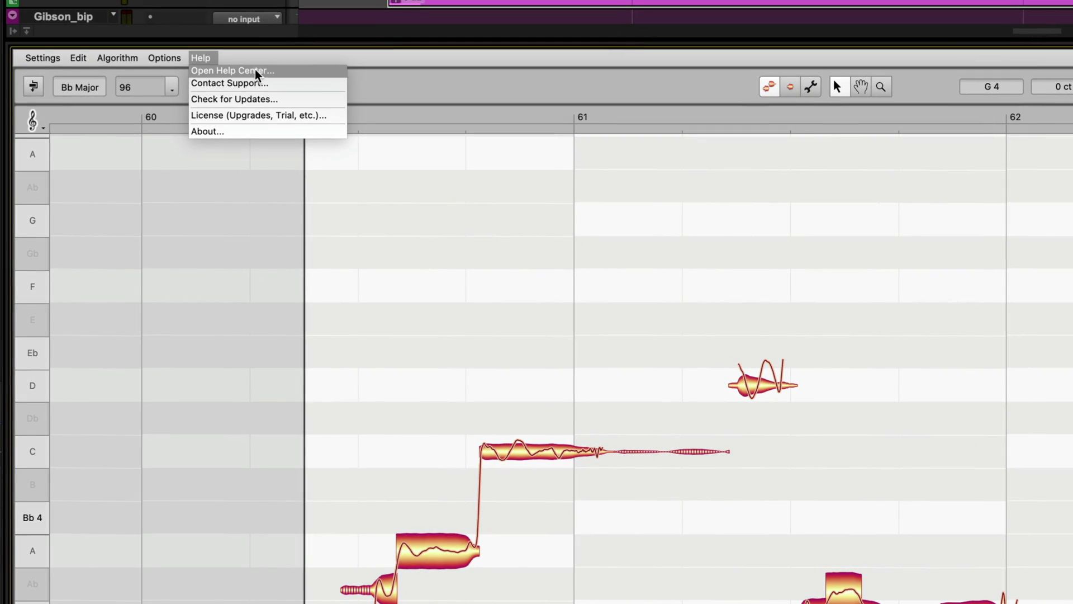
{"action": "left_click", "coordinate": [298, 73]}
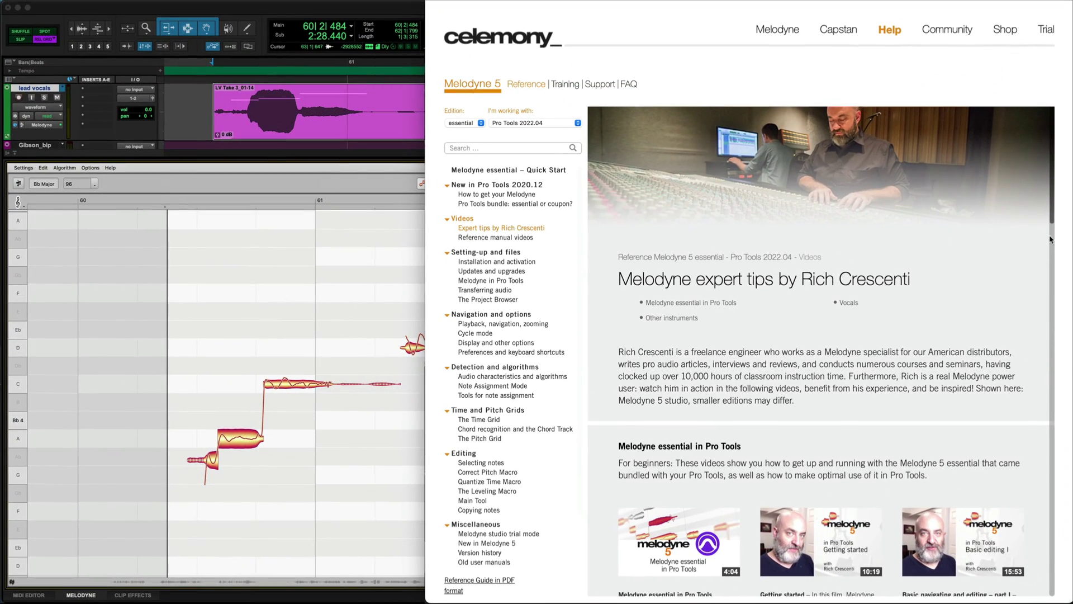
{"action": "scroll", "coordinate": [1052, 220], "scroll_direction": "down", "scroll_amount": 5}
{"action": "scroll", "coordinate": [1053, 220], "scroll_direction": "down", "scroll_amount": 5}
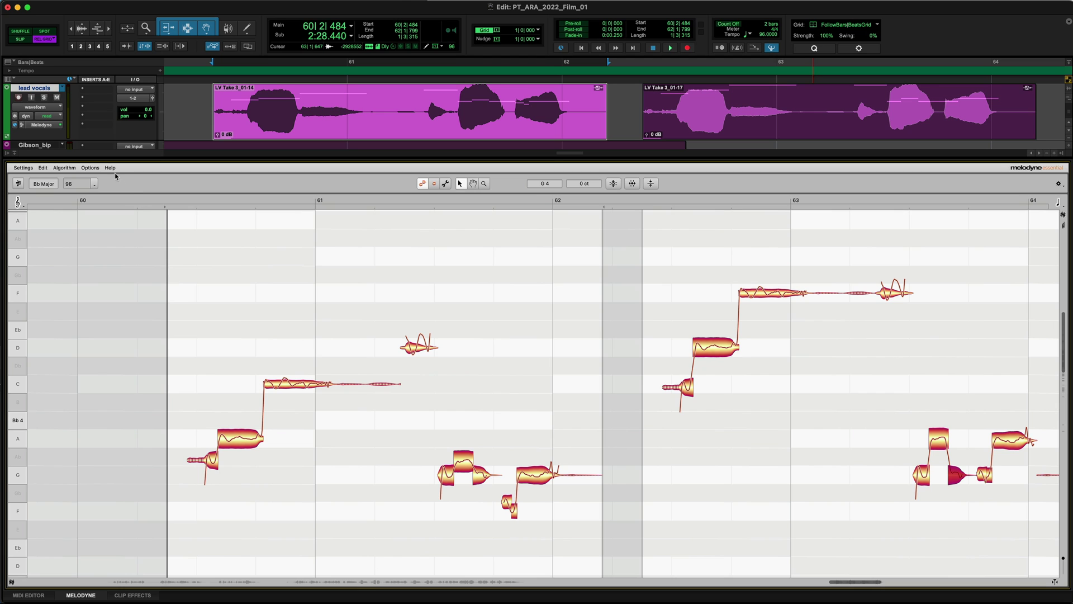
Step: Switch Melodyne to studio trial mode via the Help menu's License options
{"action": "left_click", "coordinate": [111, 168]}
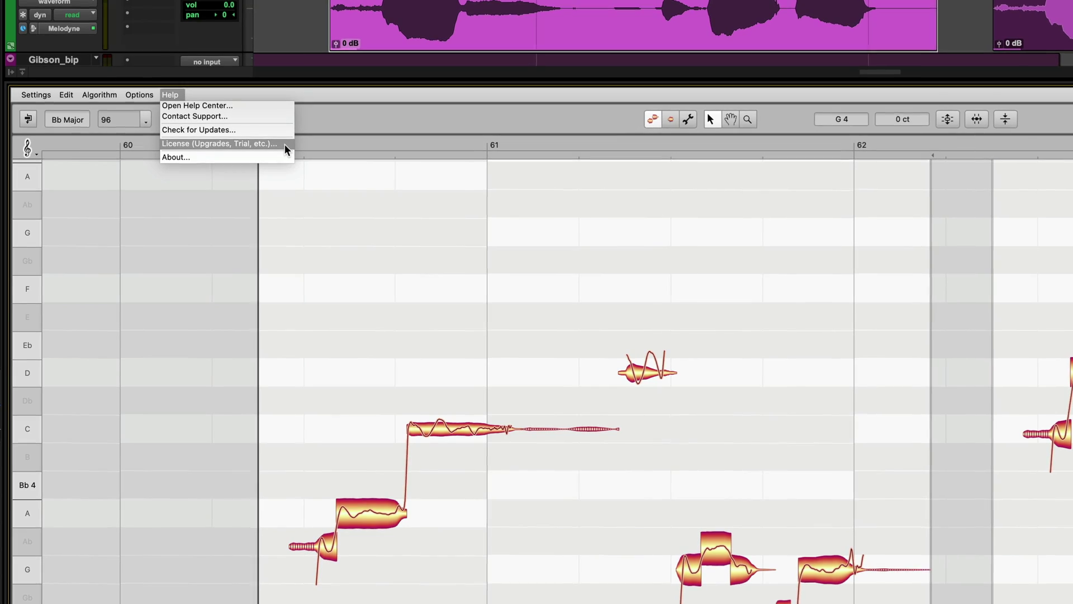
{"action": "left_click", "coordinate": [285, 143]}
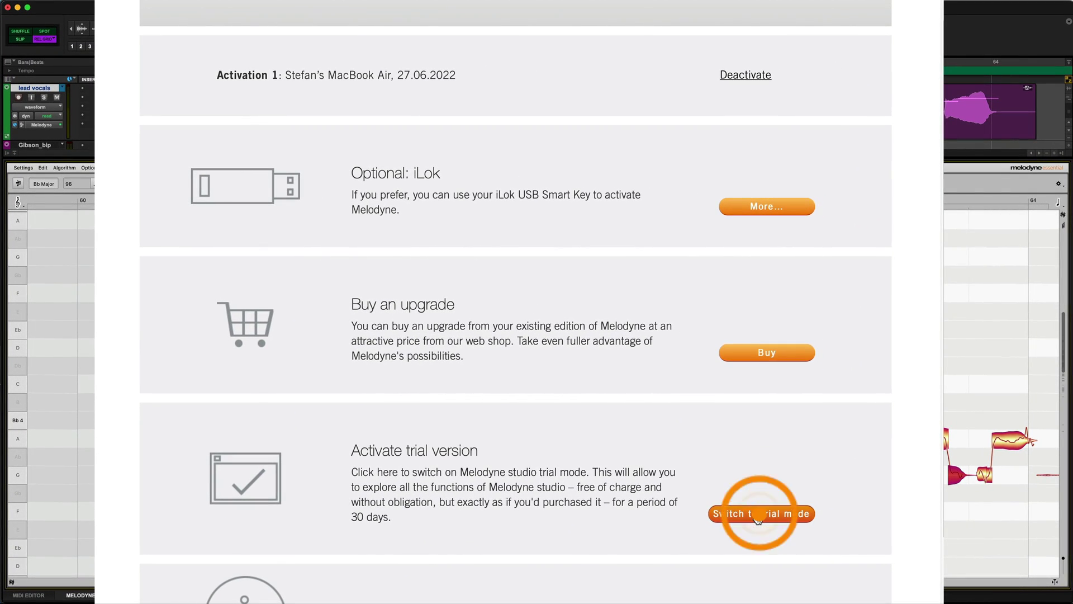
{"action": "left_click", "coordinate": [759, 513]}
Step: Make piano stem, Moog Bass, pluck synth and pads notes editable together
{"action": "left_click", "coordinate": [92, 251]}
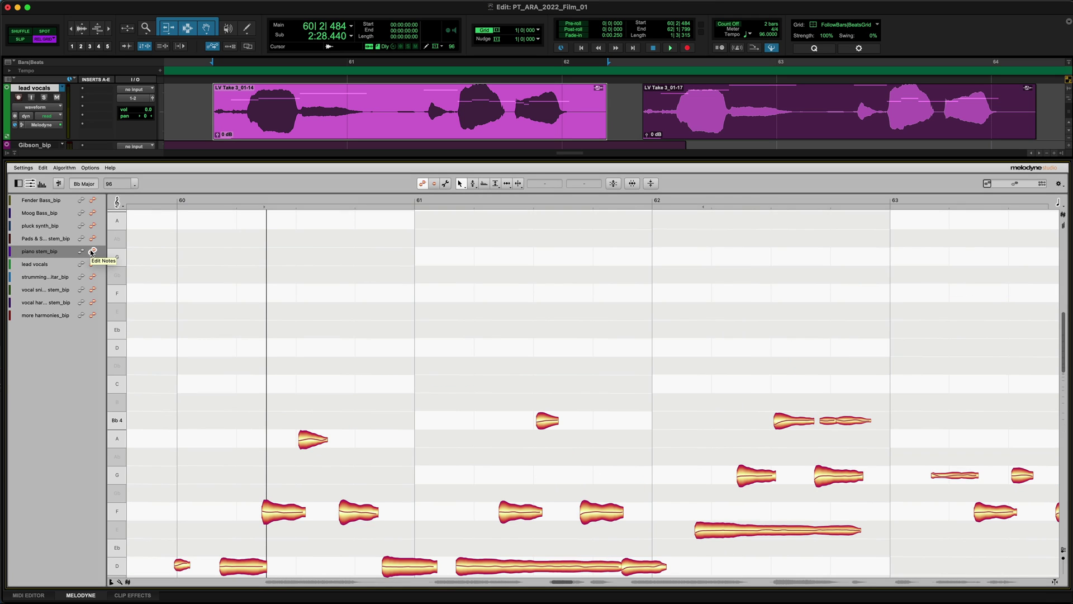
{"action": "left_click_drag", "start_coordinate": [1065, 349], "coordinate": [1064, 374]}
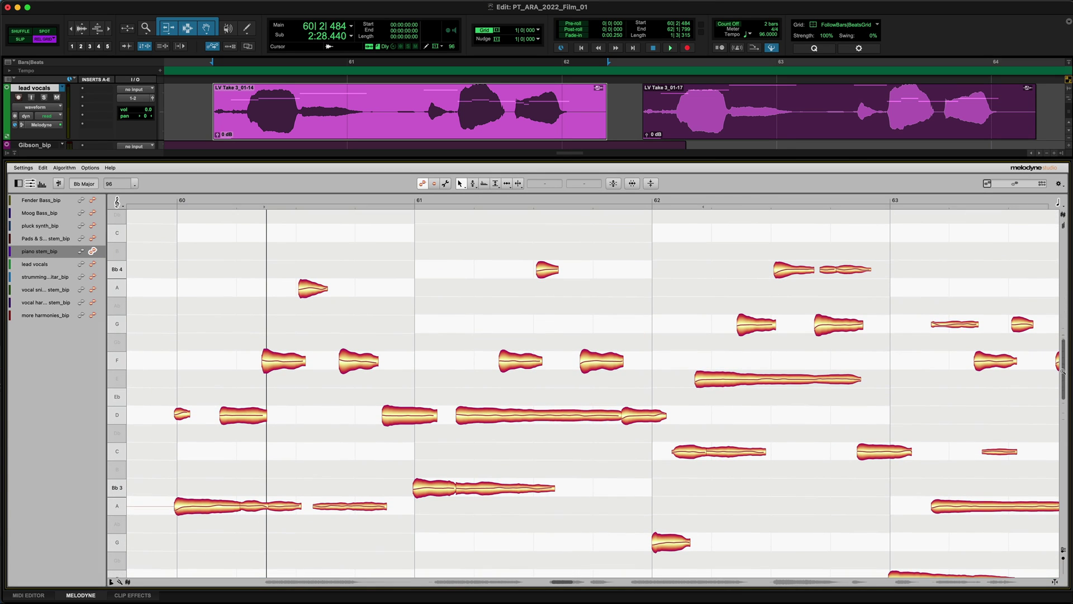
{"action": "left_click_drag", "start_coordinate": [796, 399], "coordinate": [639, 371]}
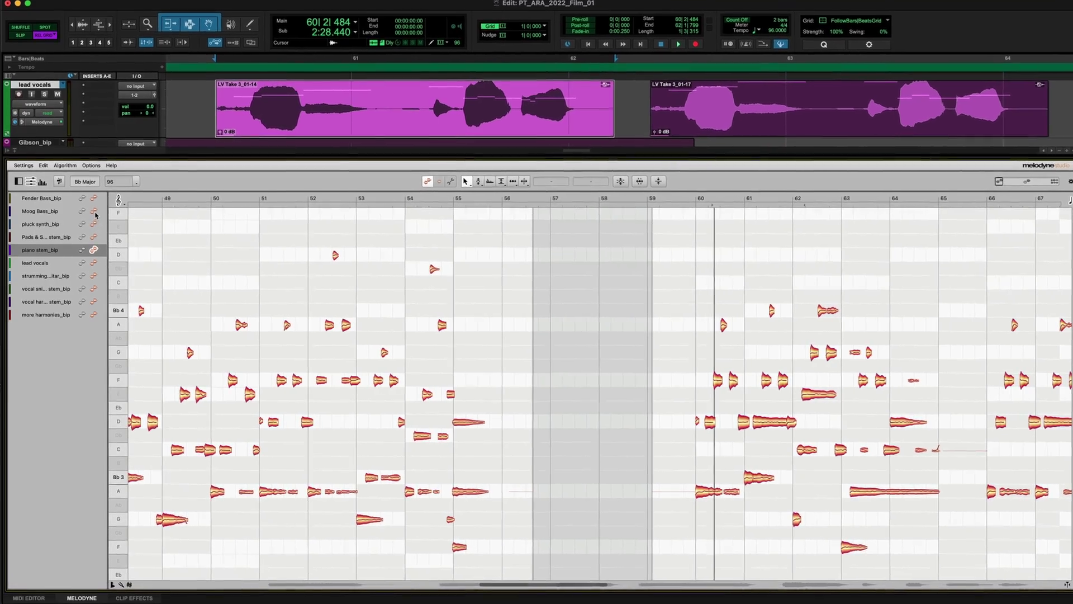
{"action": "left_click_drag", "start_coordinate": [93, 213], "coordinate": [93, 238]}
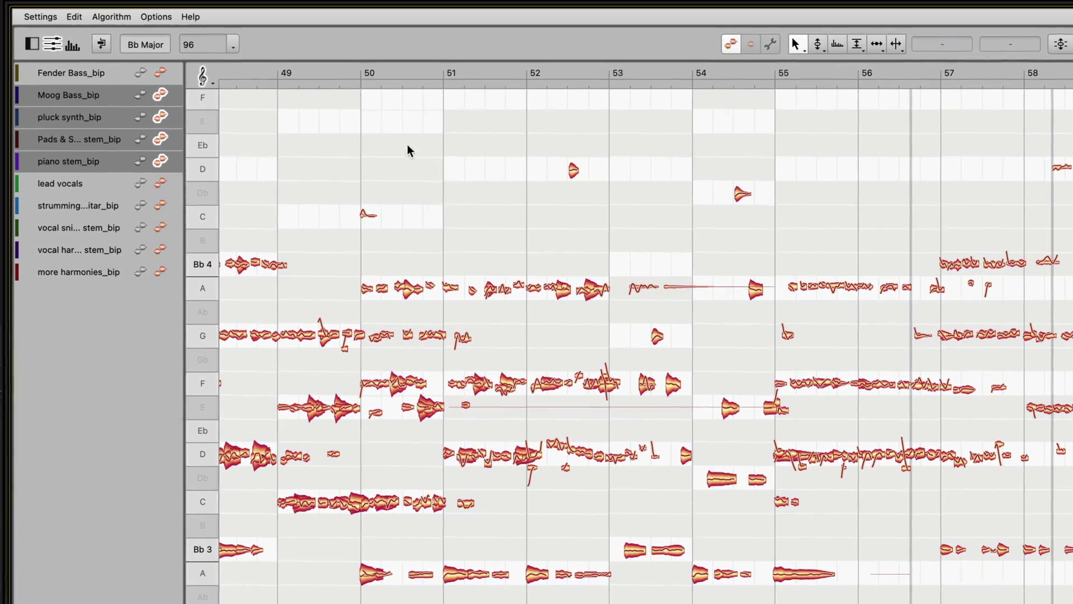
Step: Change the trial edition to Melodyne 5 assistant on the license page
{"action": "left_click", "coordinate": [192, 15]}
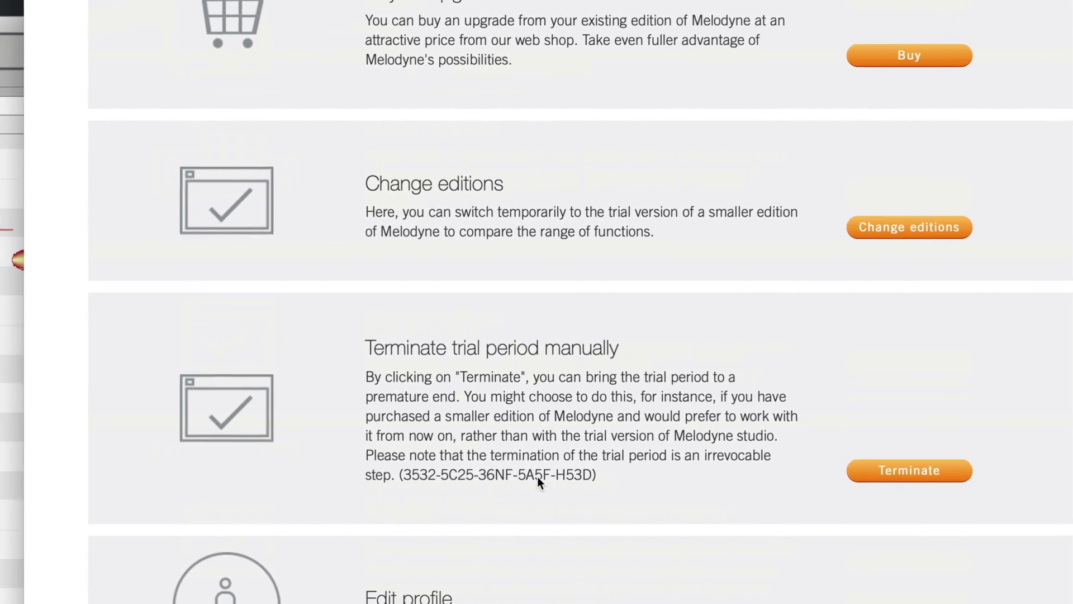
{"action": "left_click", "coordinate": [825, 232]}
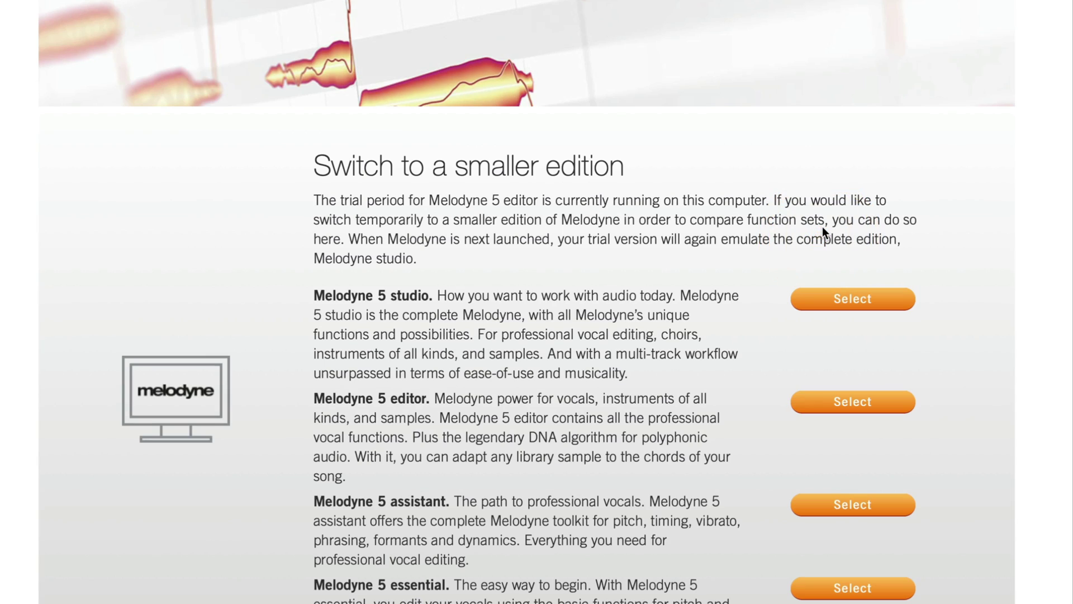
{"action": "left_click", "coordinate": [834, 508]}
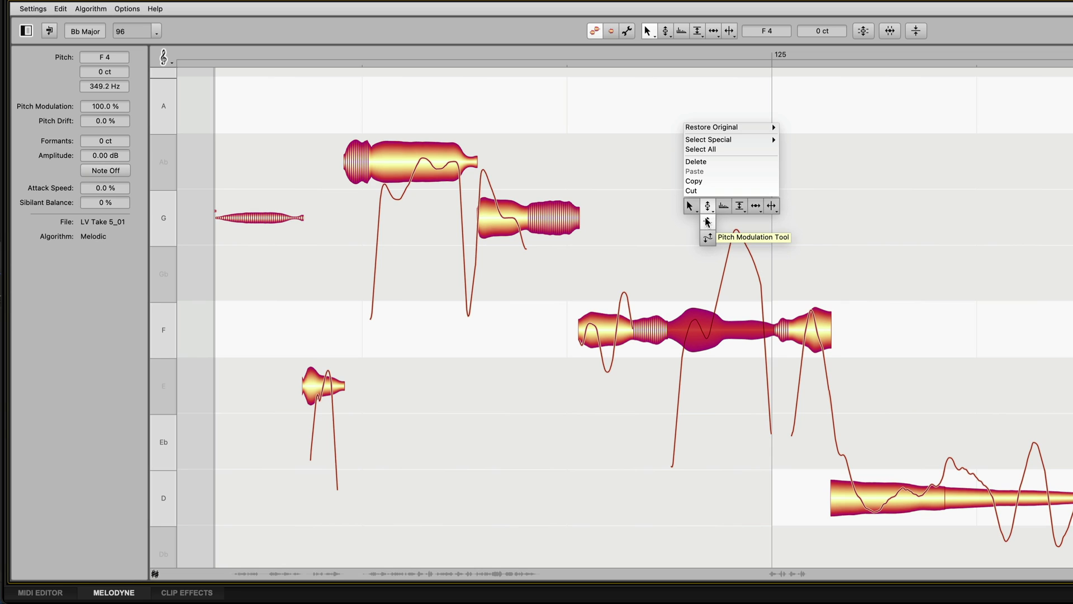
Step: Use the Pitch Modulation Tool, make lead vocals editable, and show vocal harmony as reference
{"action": "left_click", "coordinate": [707, 238]}
{"action": "right_click", "coordinate": [723, 350]}
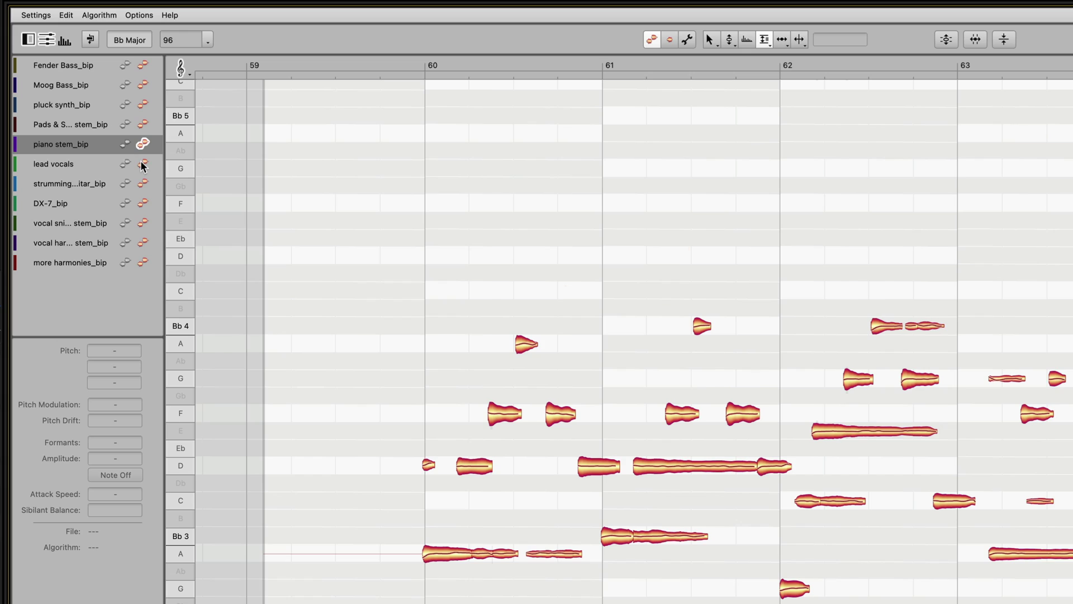
{"action": "left_click", "coordinate": [143, 165]}
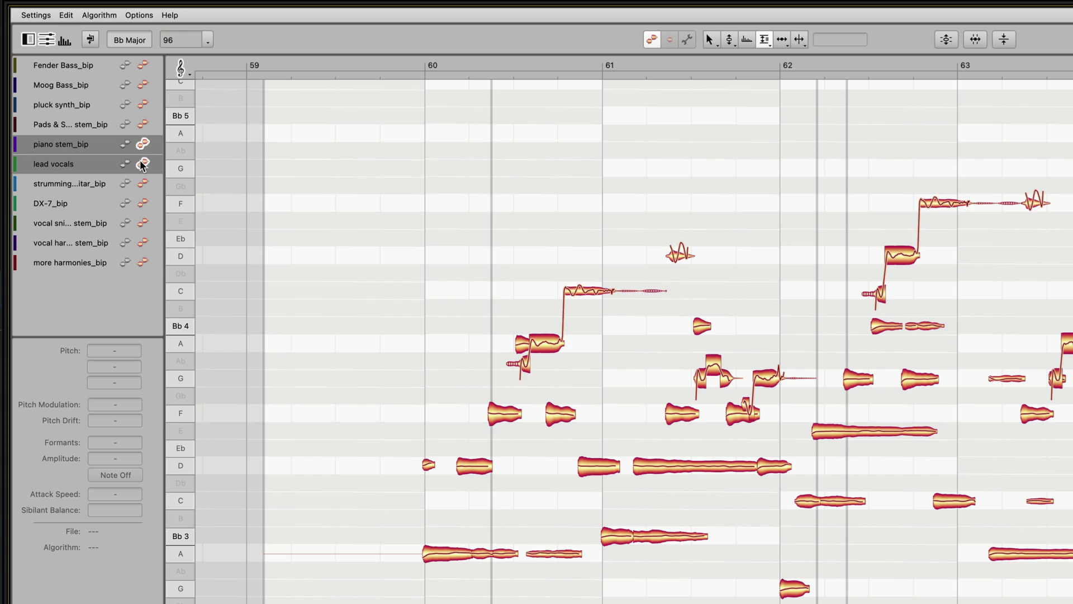
{"action": "left_click", "coordinate": [125, 243]}
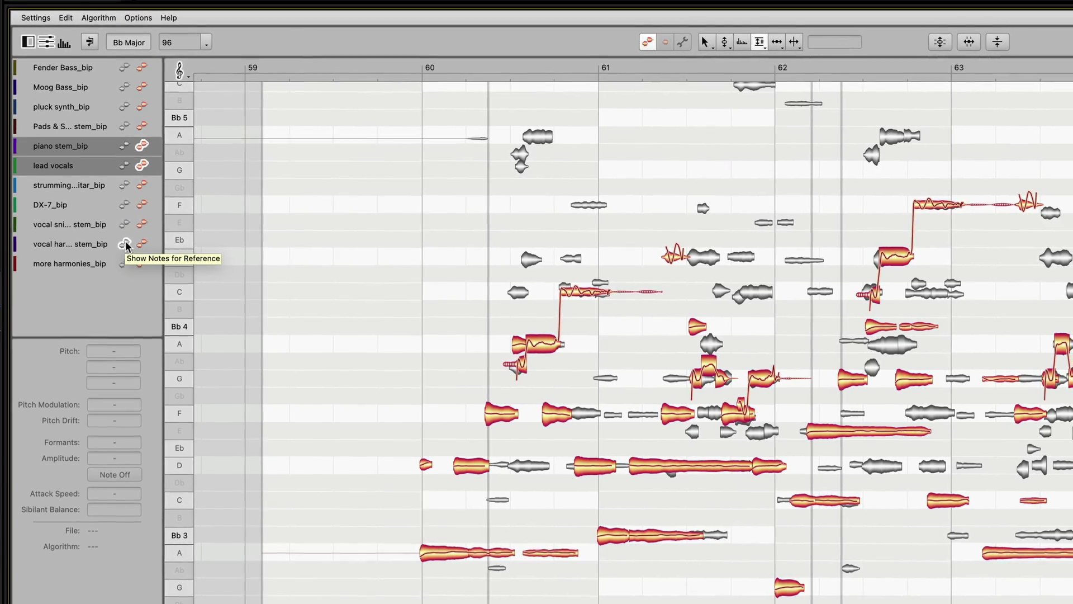